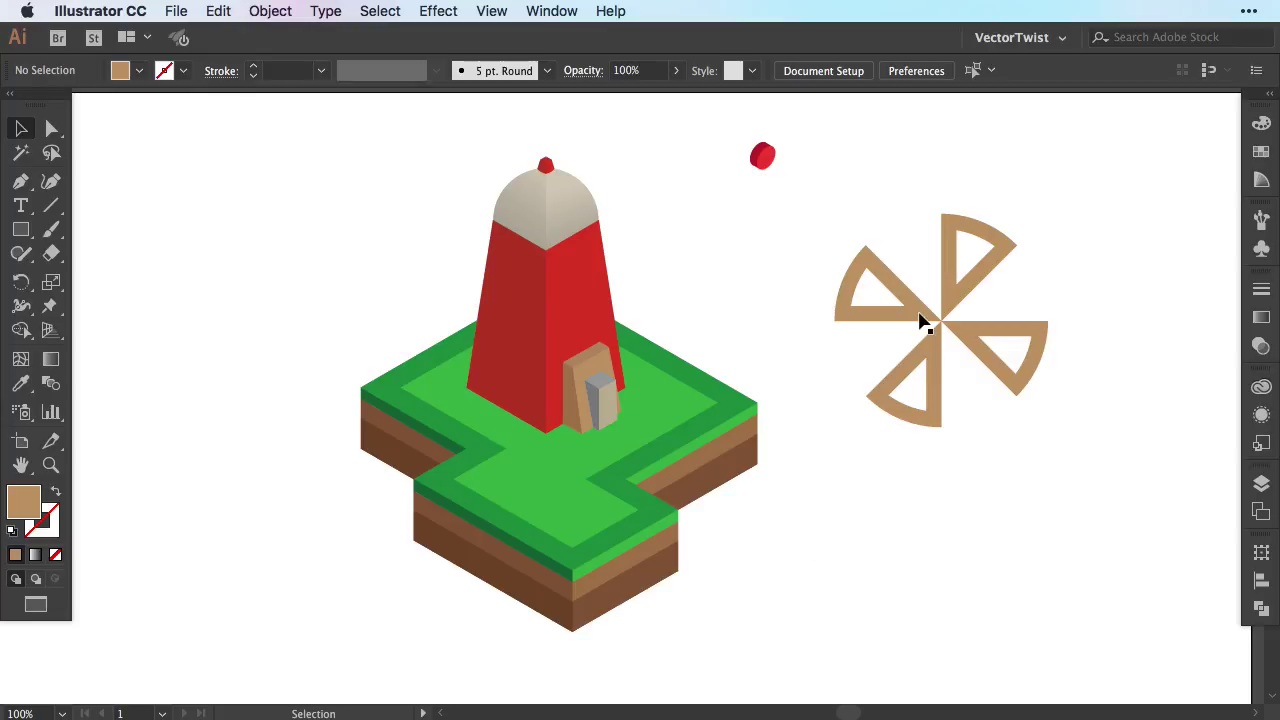
Nudge the flat pinwheel up and left, then select the blade group
left_click_drag(925, 323, 868, 303)
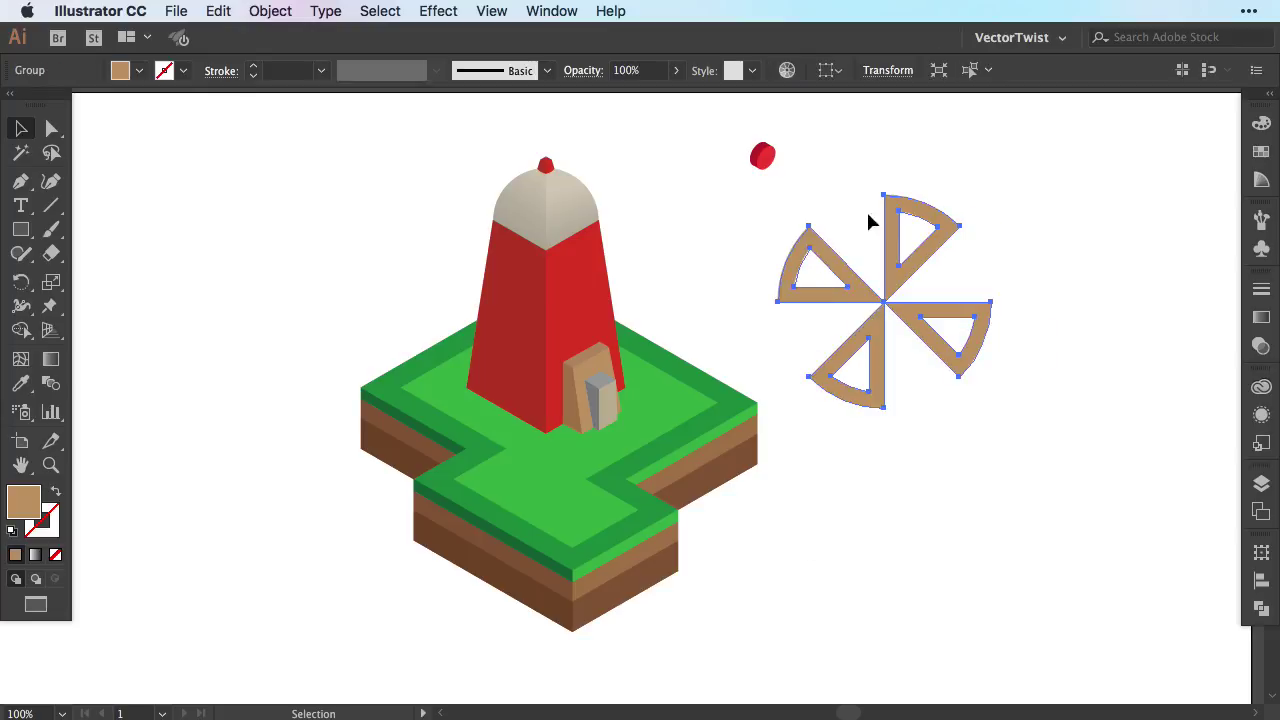
left_click(955, 414)
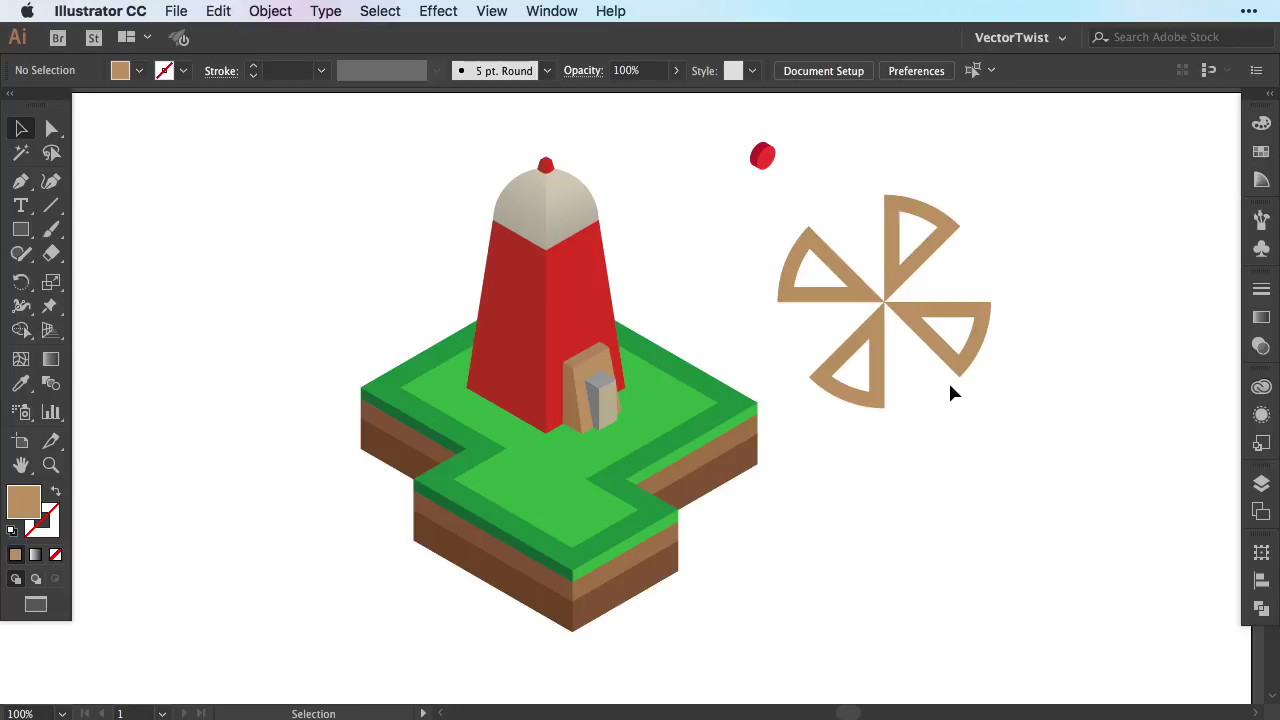
left_click(860, 405)
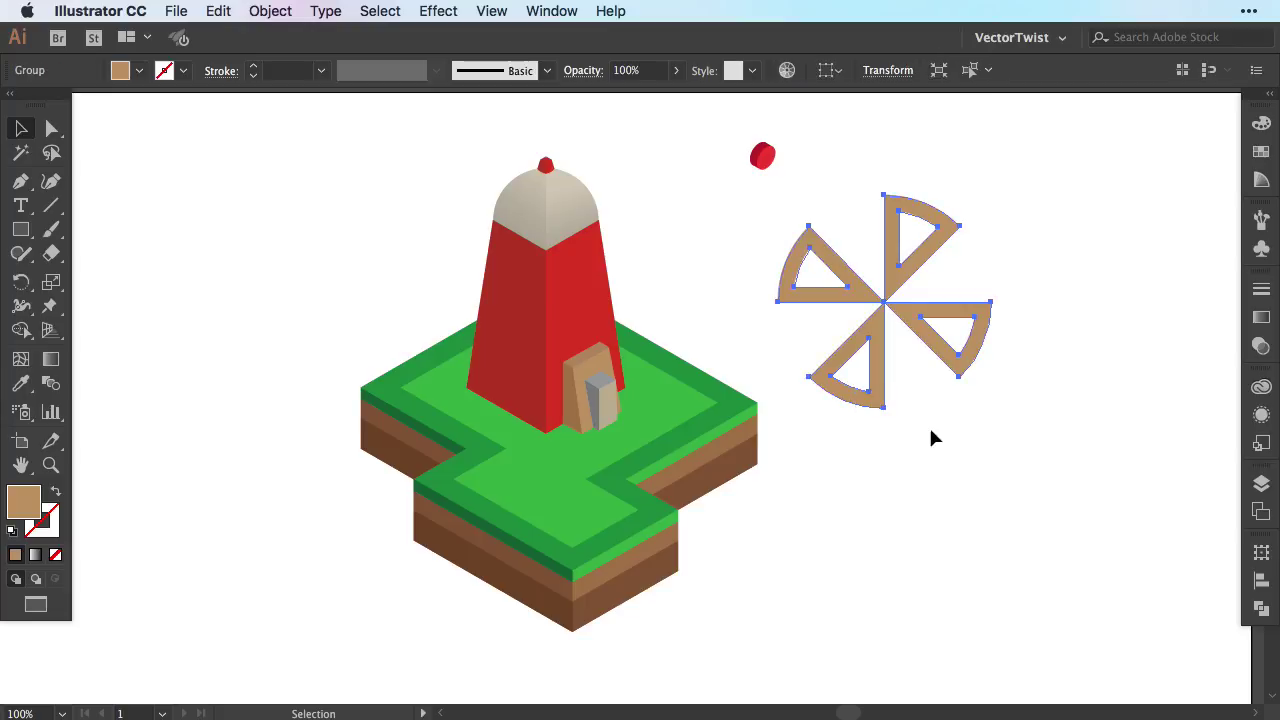
Add a 3D Extrude & Bevel effect to the blades and show it in the Appearance panel
left_click(438, 11)
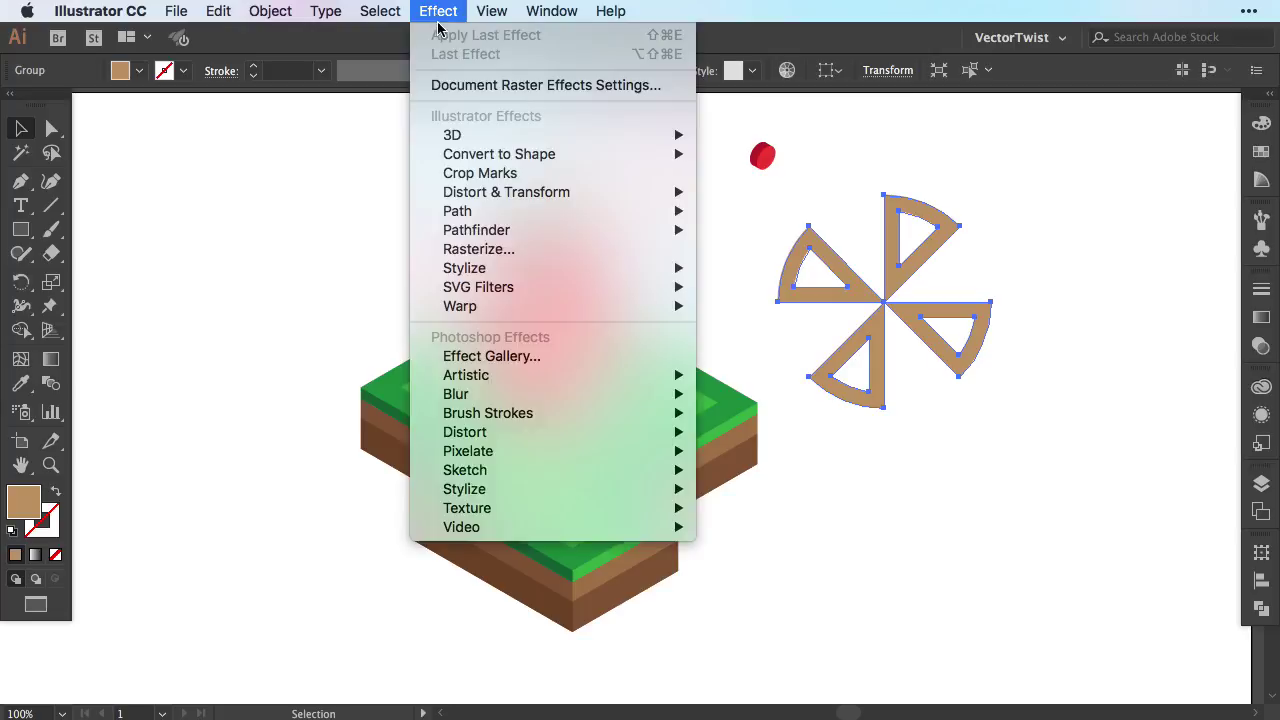
mouse_move(462, 152)
mouse_move(560, 135)
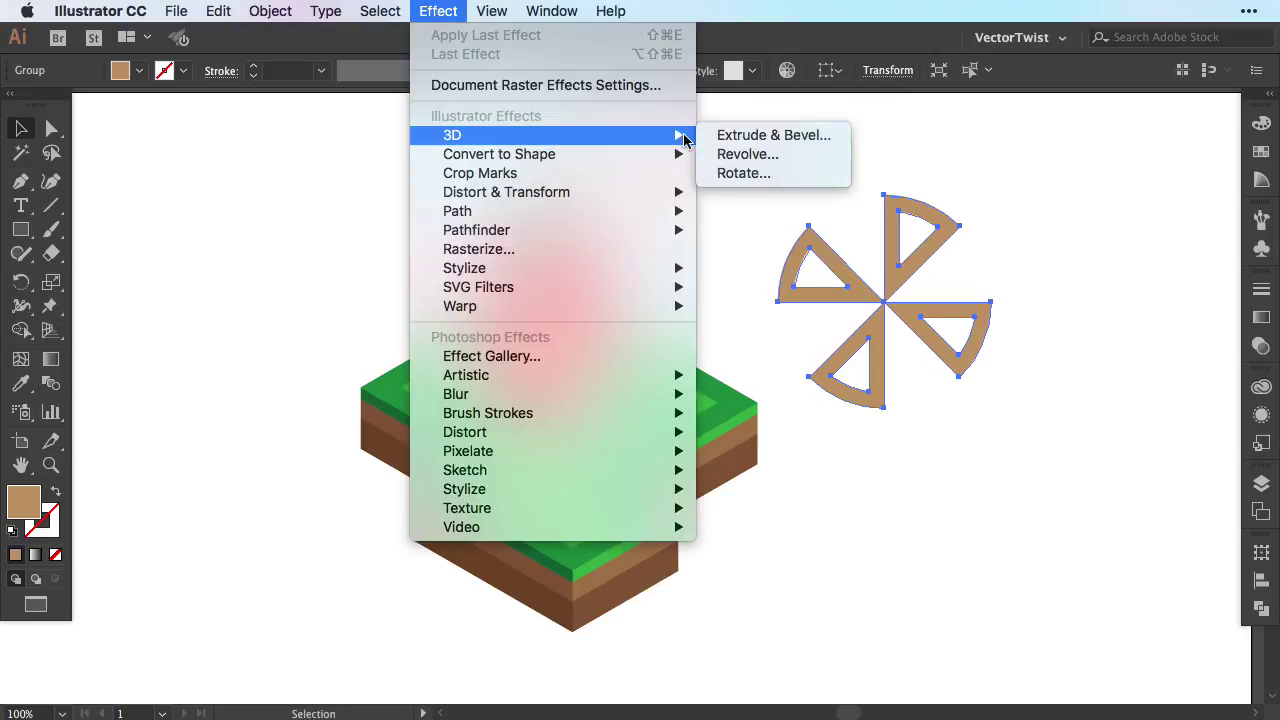
left_click(730, 139)
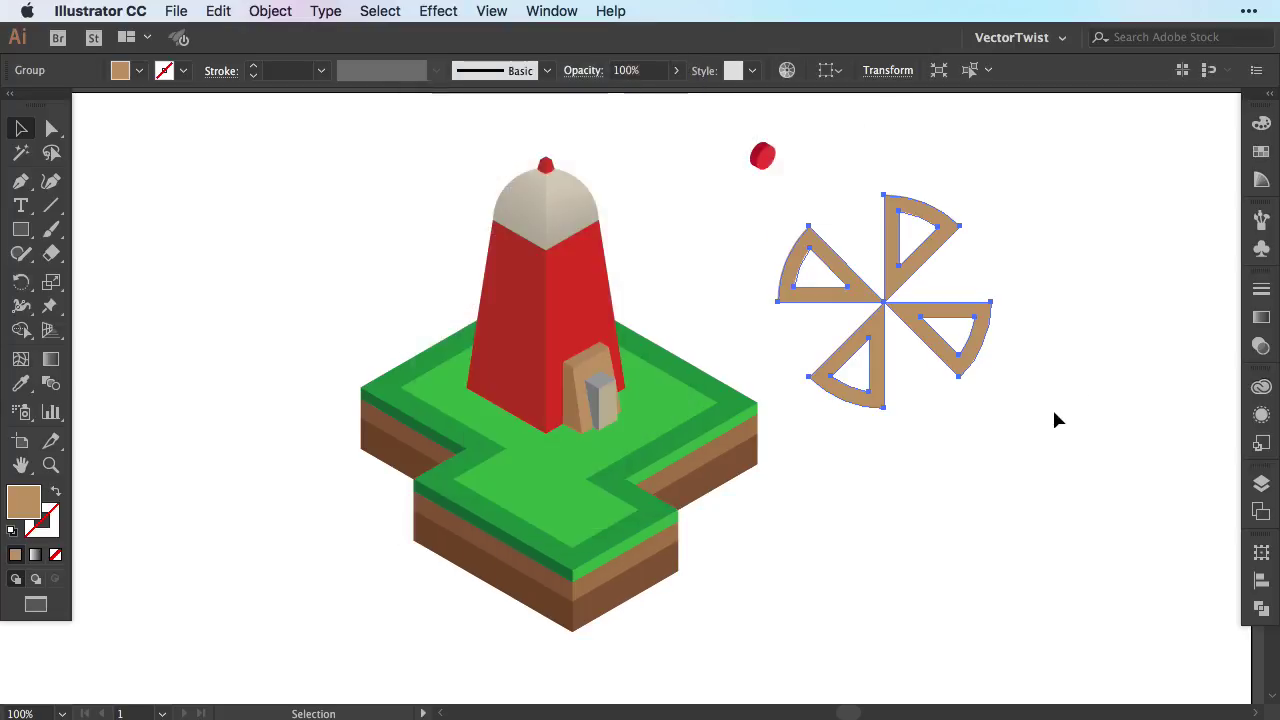
left_click(1261, 414)
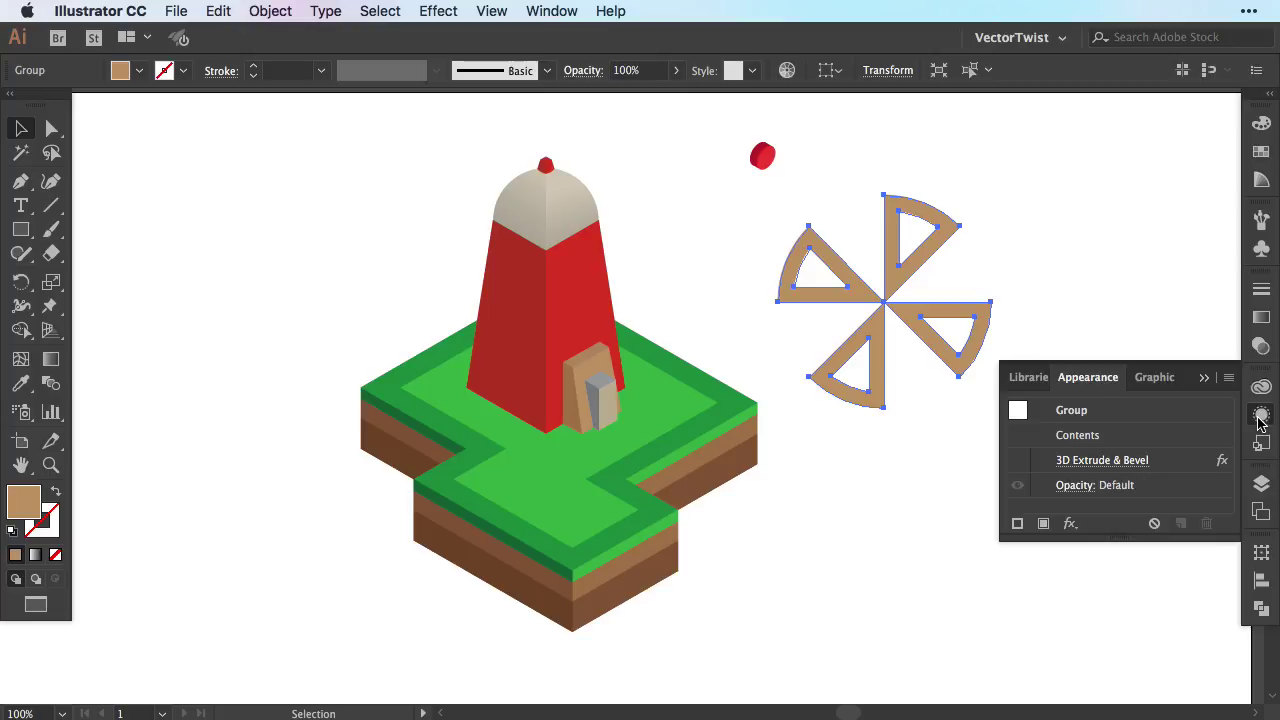
left_click(1017, 464)
Apply the Isometric Right, 10 pt extrusion and drag the 3D sails onto the red tower
left_click(1100, 461)
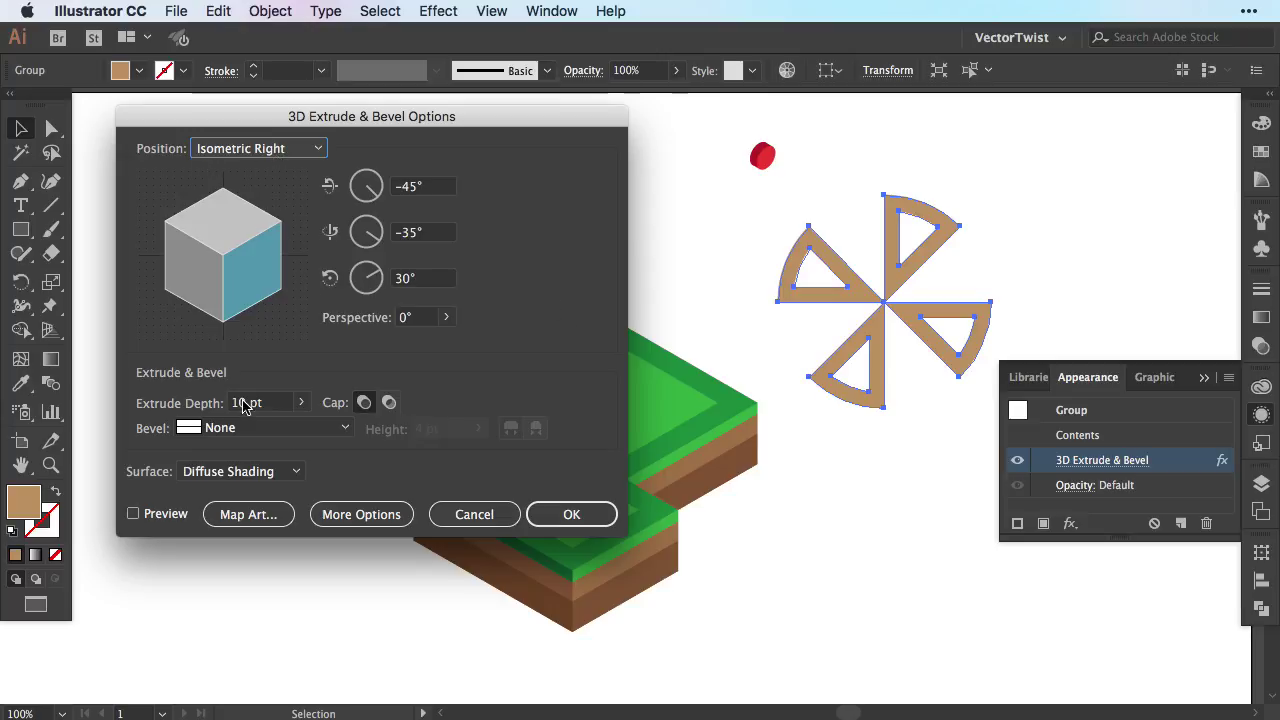
left_click(361, 514)
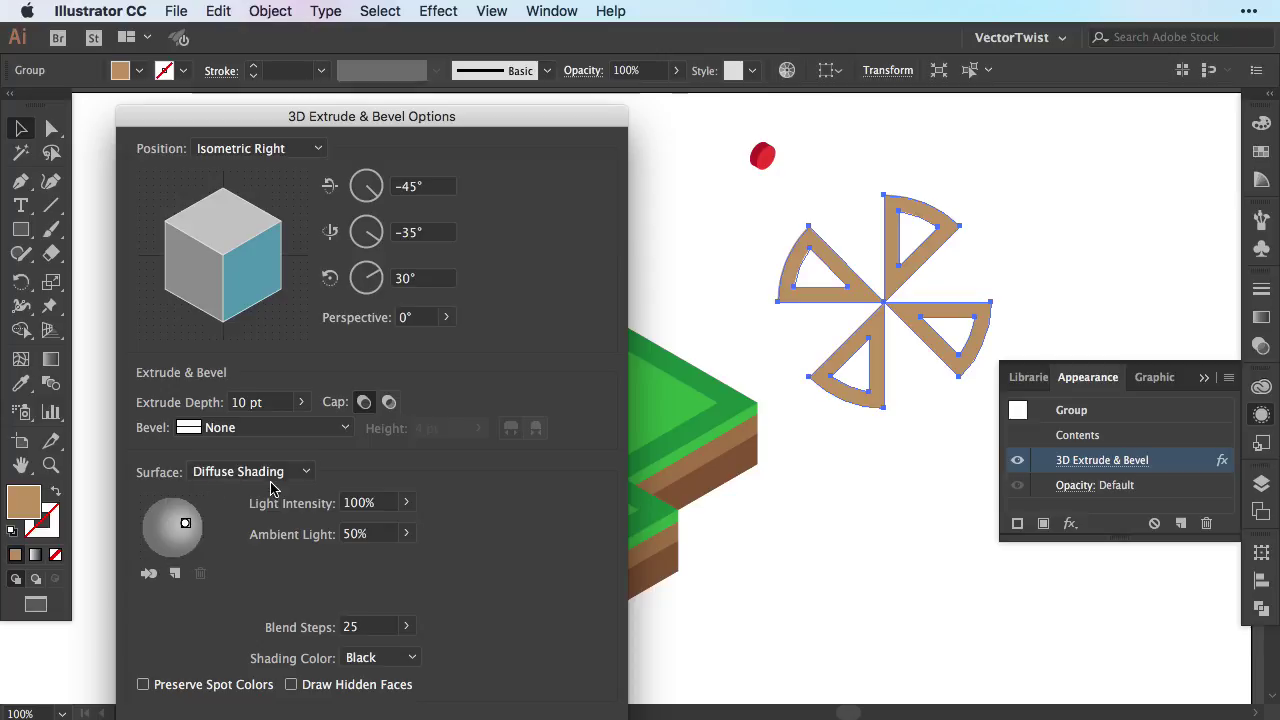
key("Return")
left_click_drag(883, 293, 584, 272)
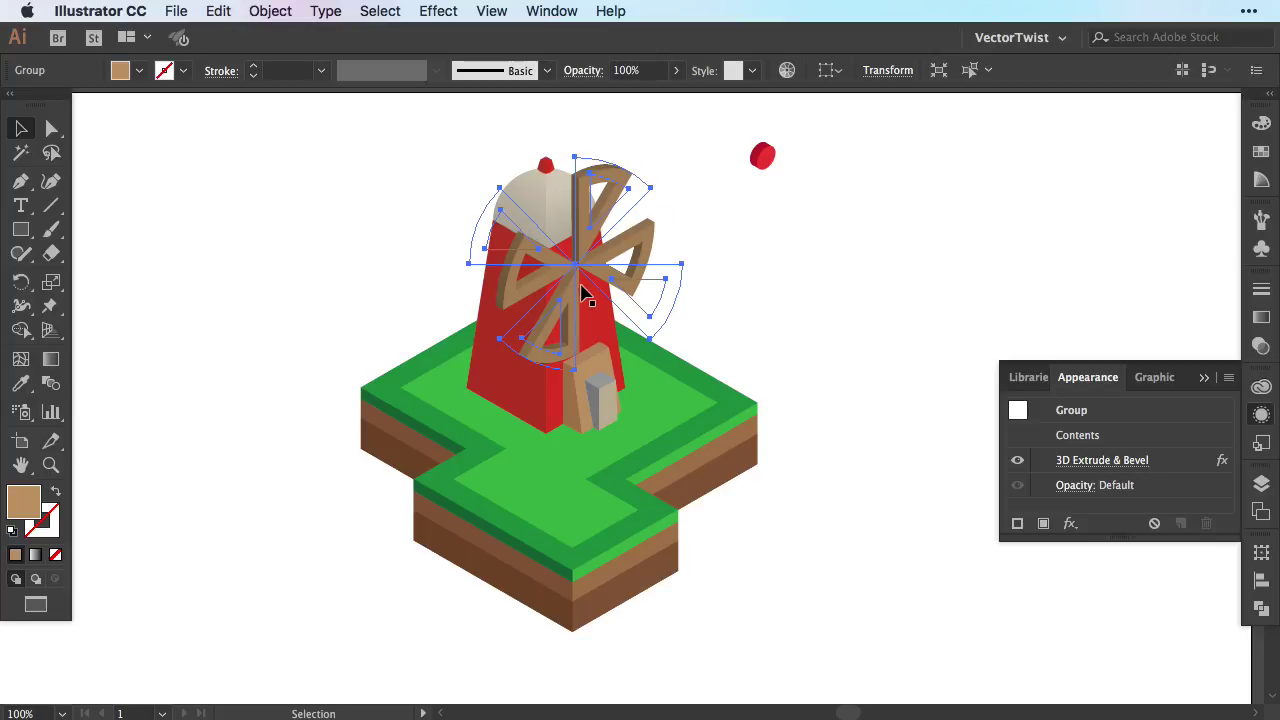
Move the 3D sails off the tower to the right and hide the lower copy's extrusion
left_click_drag(580, 270, 876, 486)
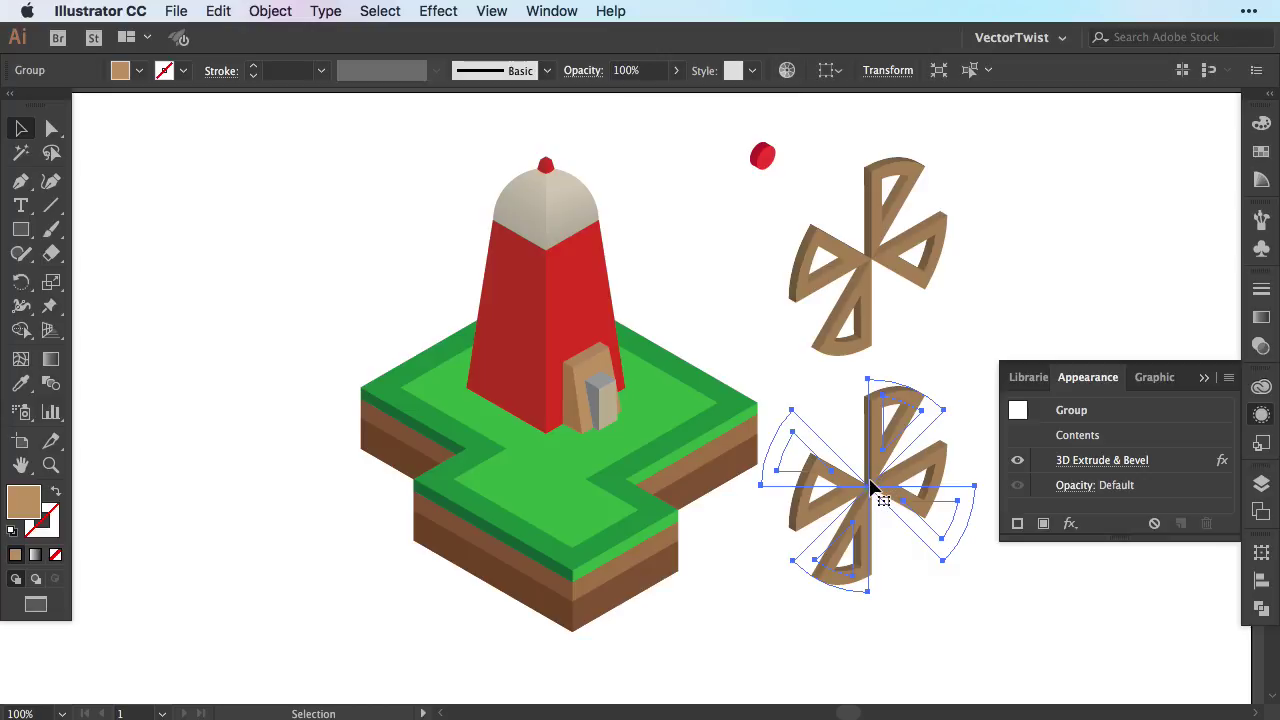
left_click(1017, 462)
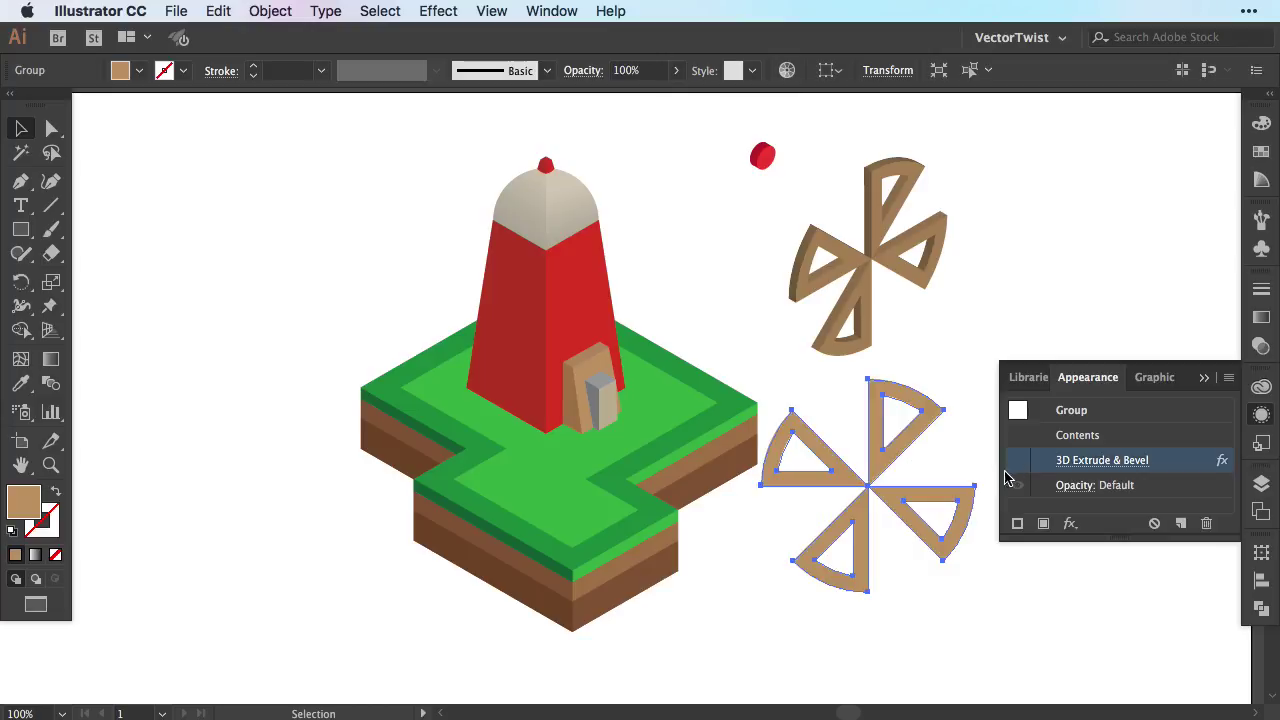
Rotate the flat lower sail copy by 45° with preview on
double_click(21, 282)
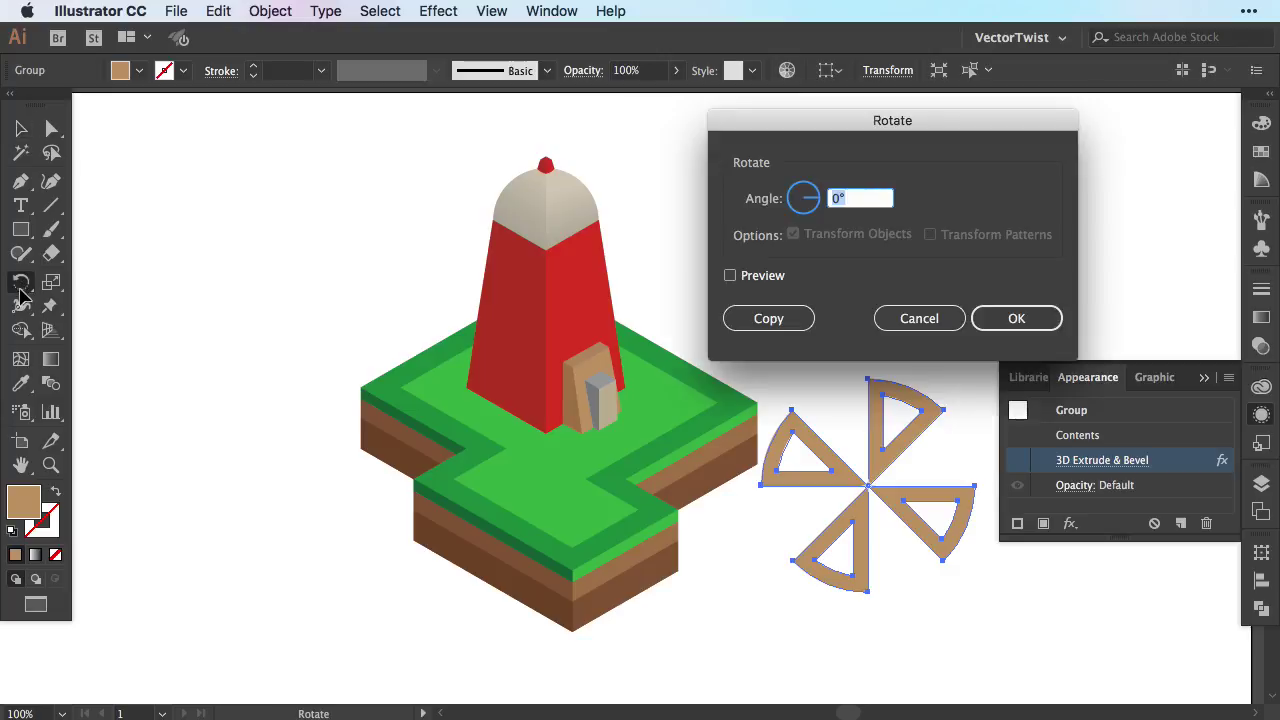
left_click_drag(910, 124, 876, 112)
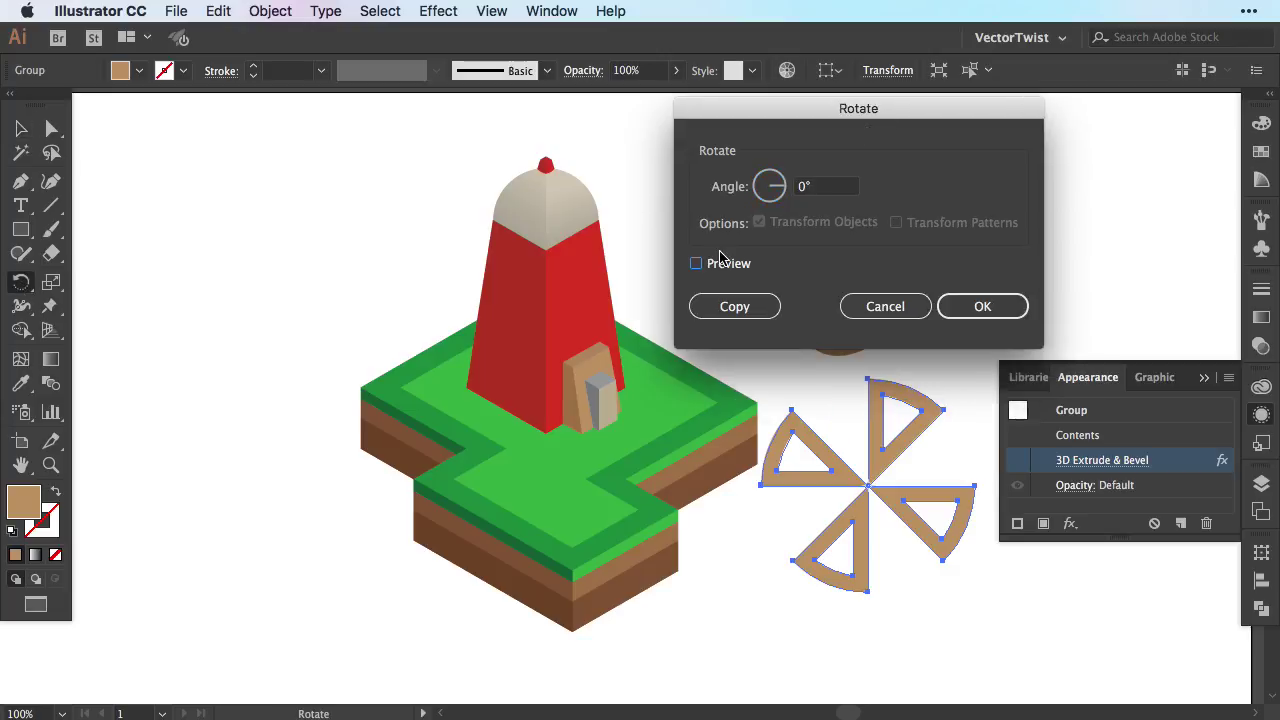
left_click(696, 264)
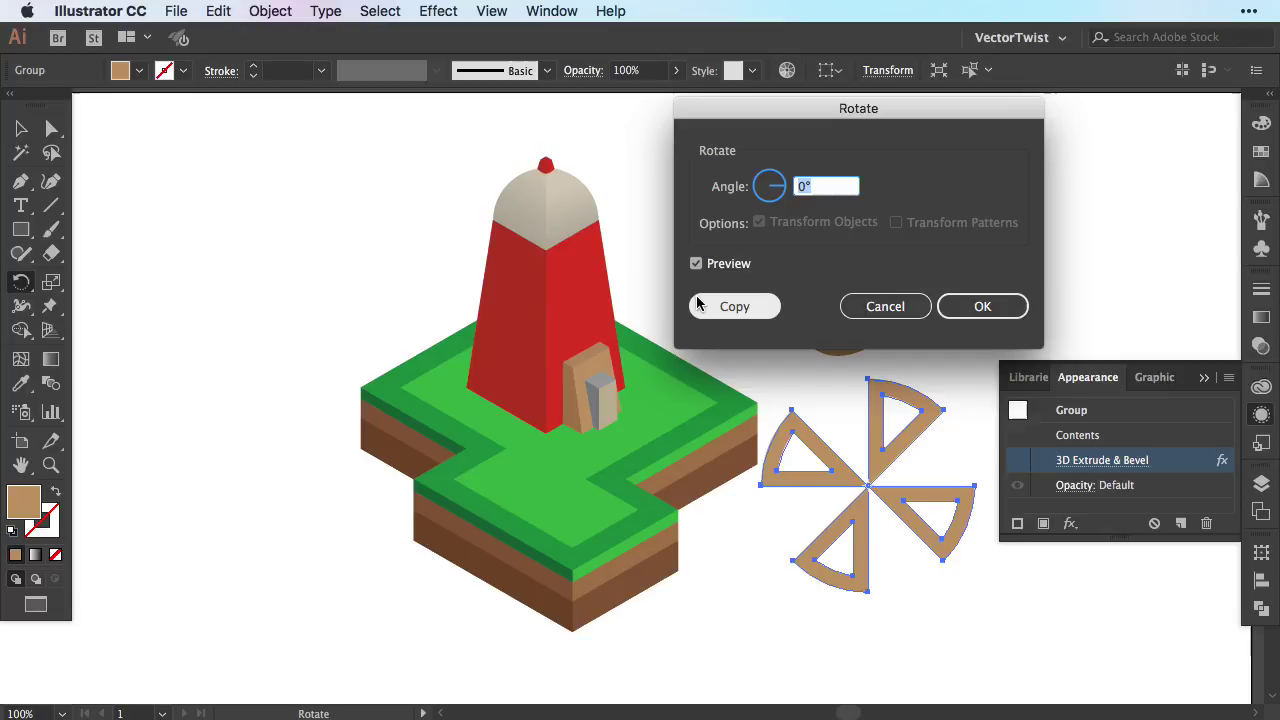
type("45")
key("Tab")
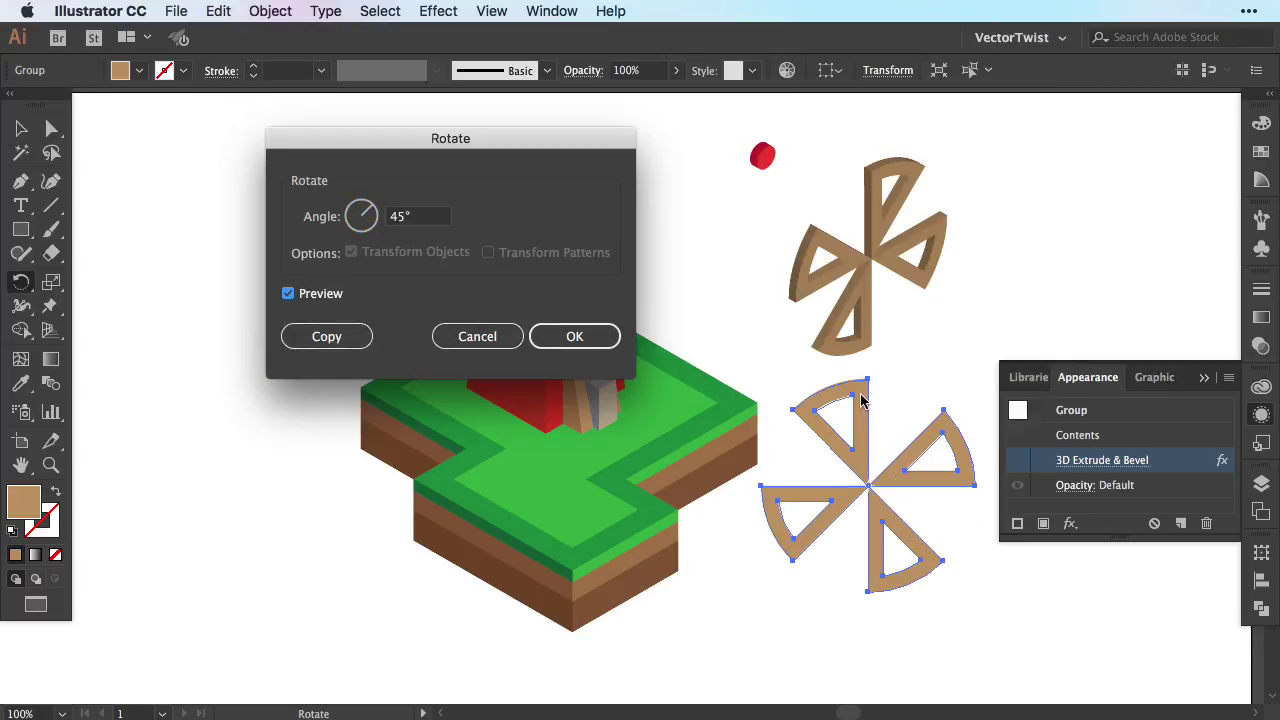
left_click(587, 346)
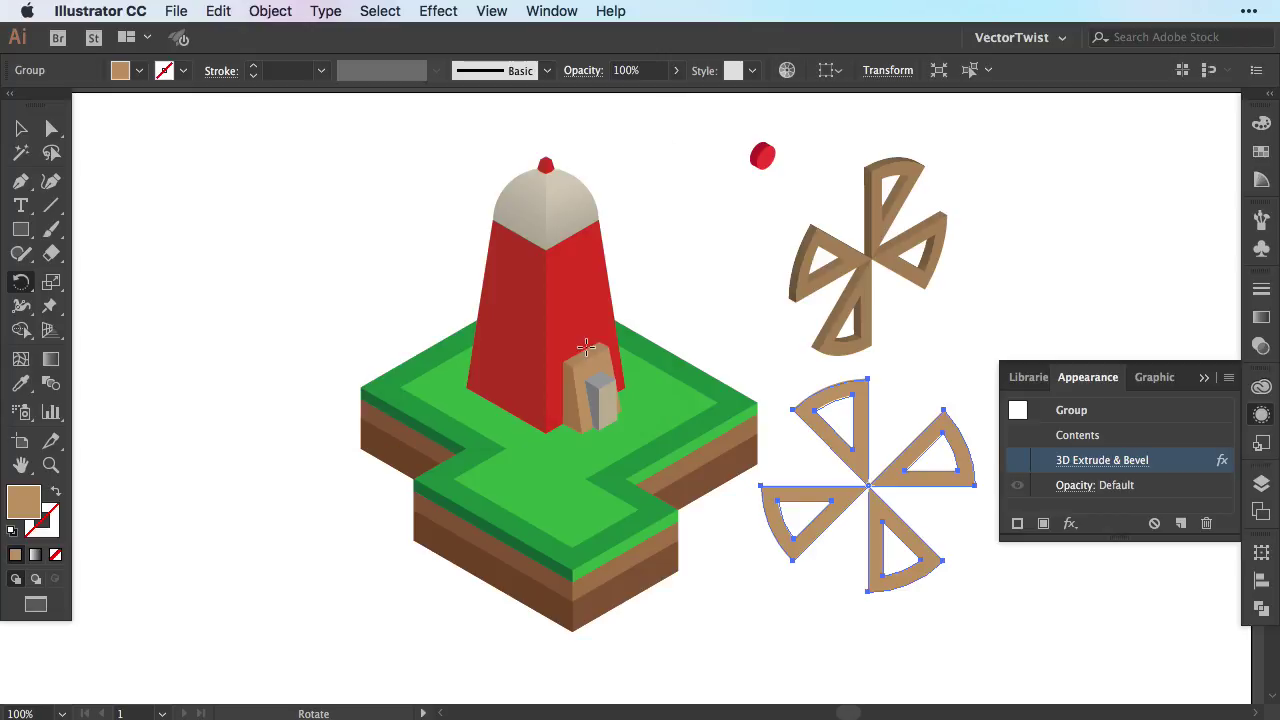
Re-enable the rotated copy's extrusion and place it directly below the upper sails
left_click(1017, 461)
key("v")
left_click_drag(903, 431, 899, 225)
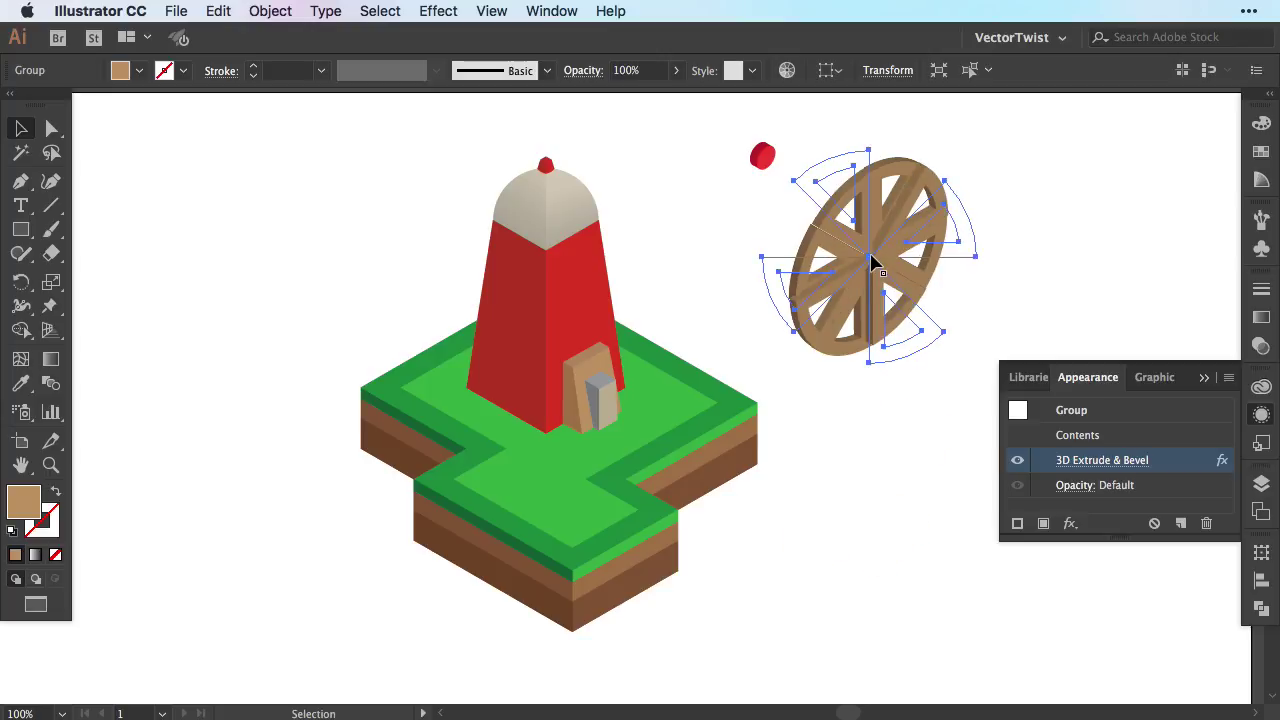
left_click_drag(876, 262, 868, 470)
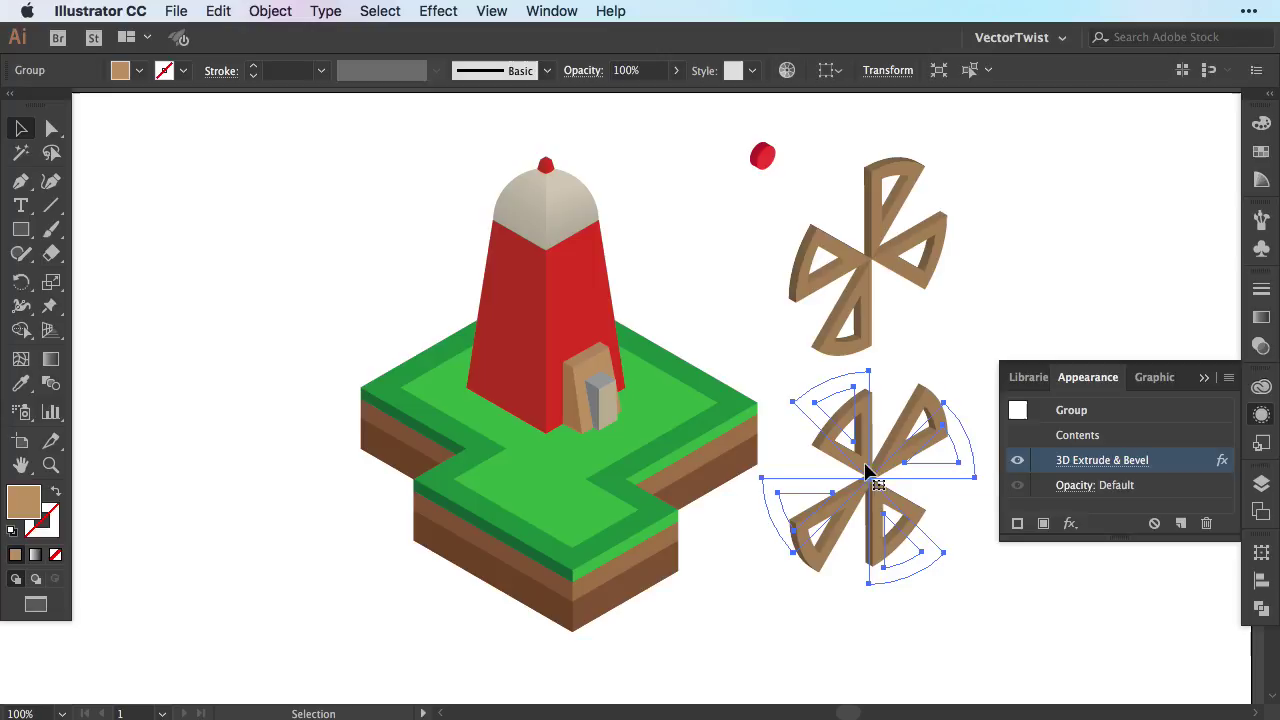
Deselect the sails and switch to the blank animation-windmill.psd in Photoshop
left_click(937, 322)
left_click(1025, 305)
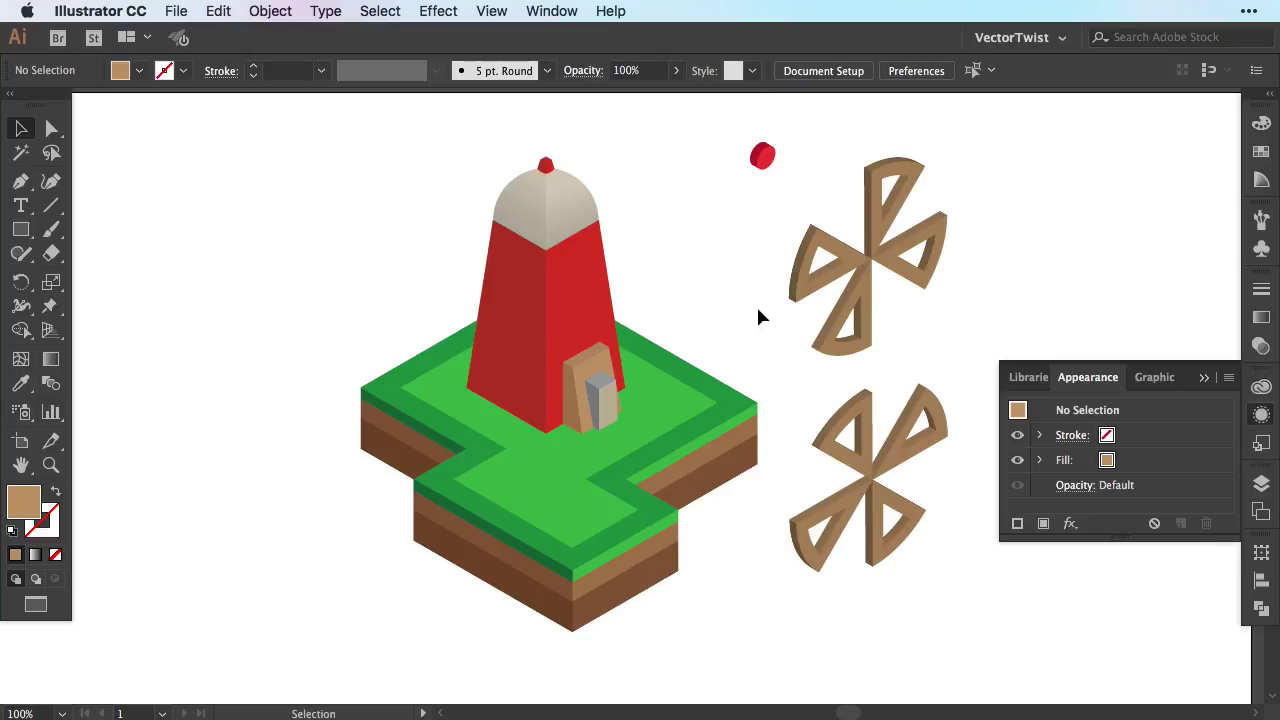
key("super+Tab")
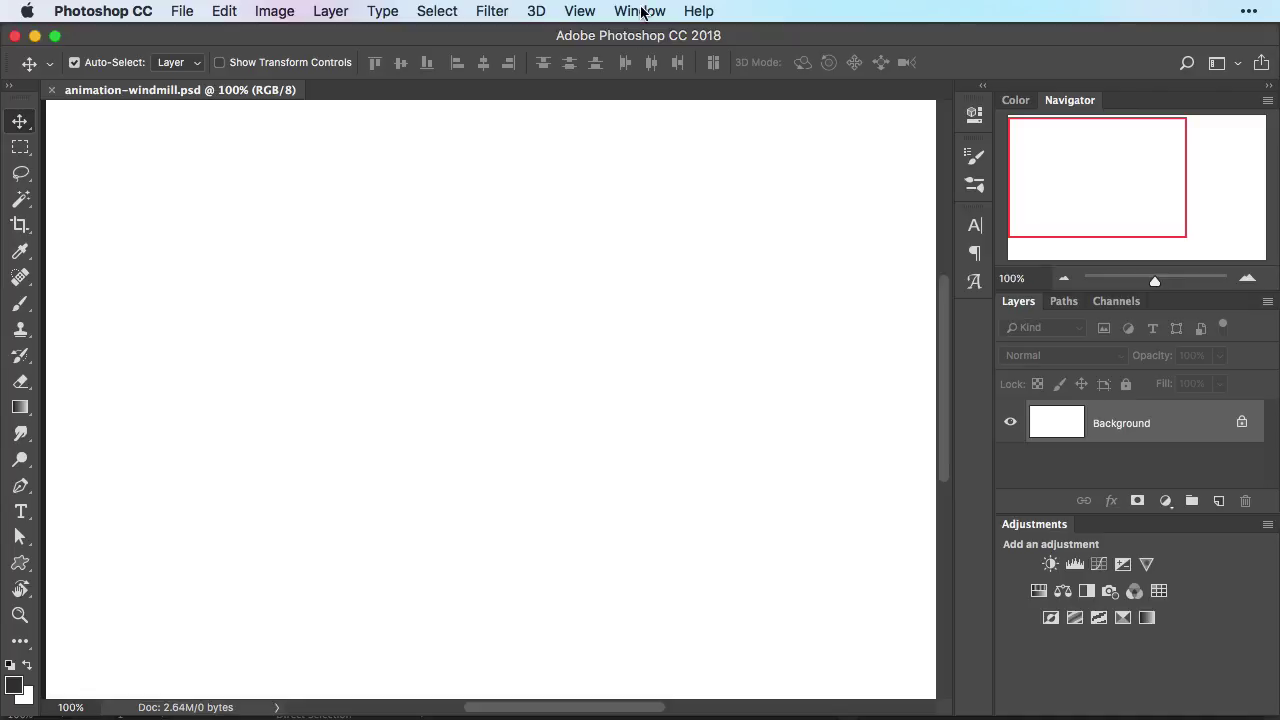
Switch Photoshop to the Motion workspace so the Timeline panel appears
left_click(641, 11)
mouse_move(652, 55)
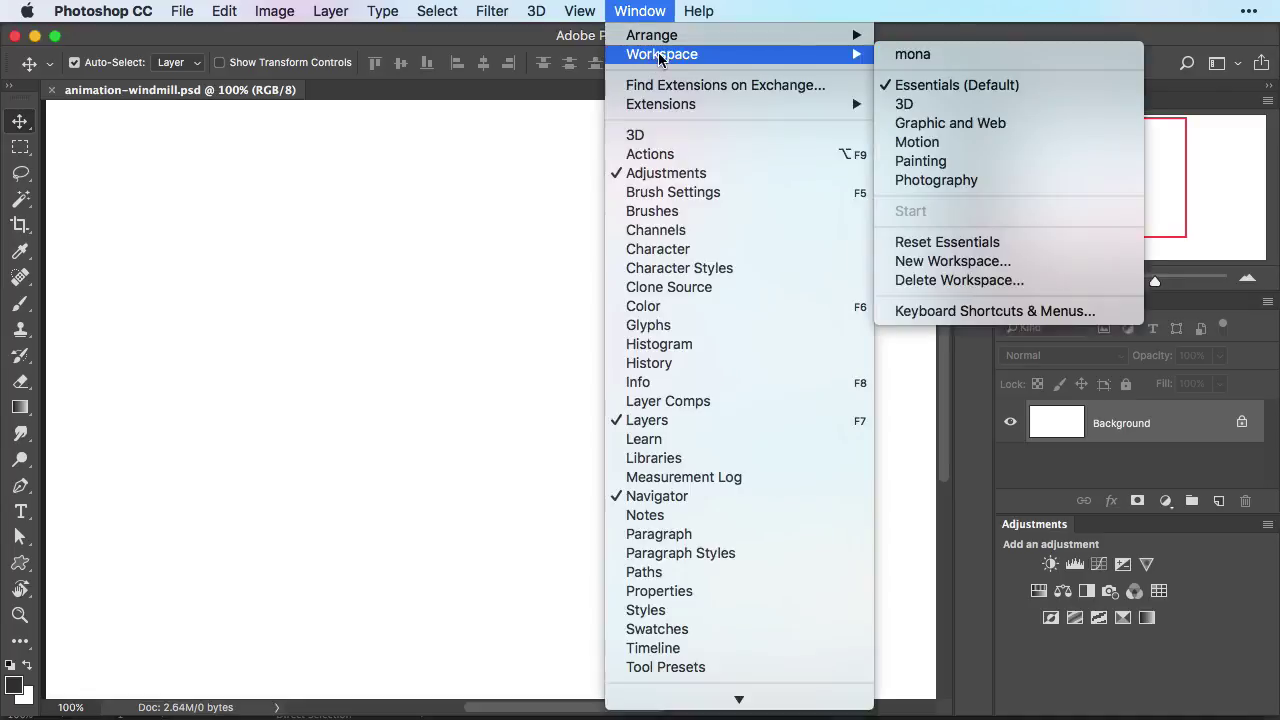
left_click(985, 143)
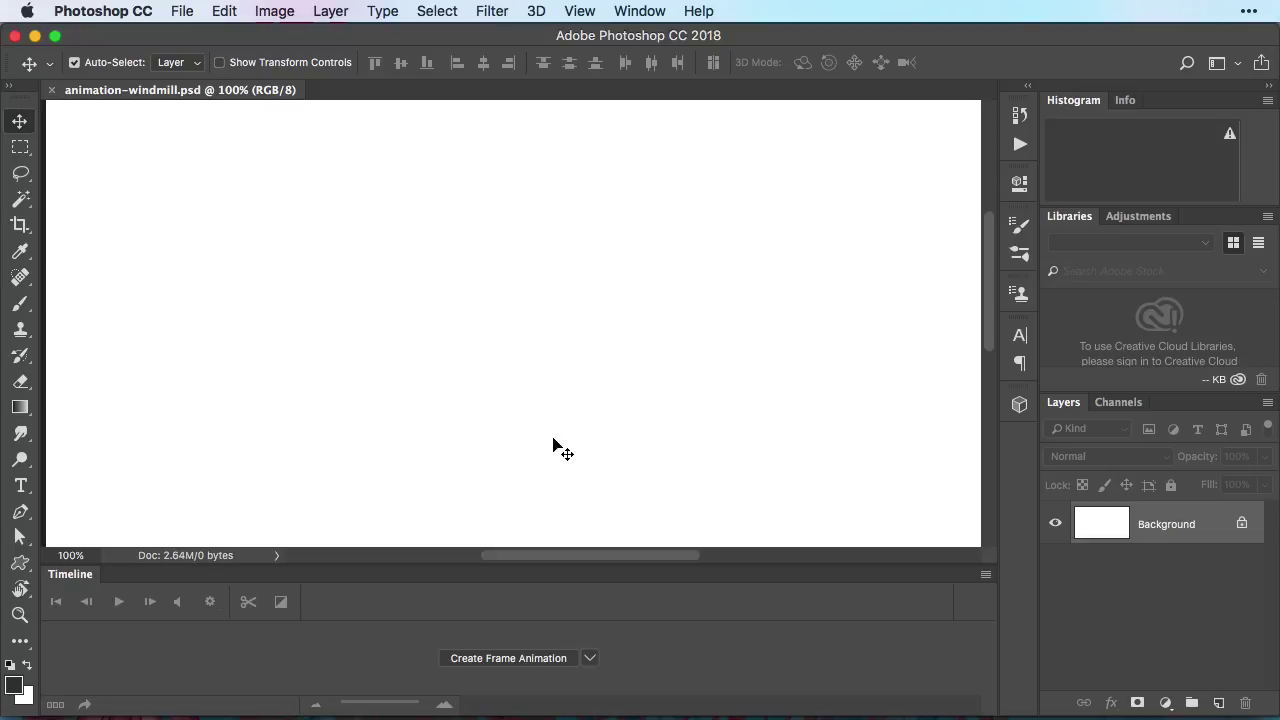
Copy the red windmill tower and grassy base in Illustrator, then return to Photoshop
key("super+Tab")
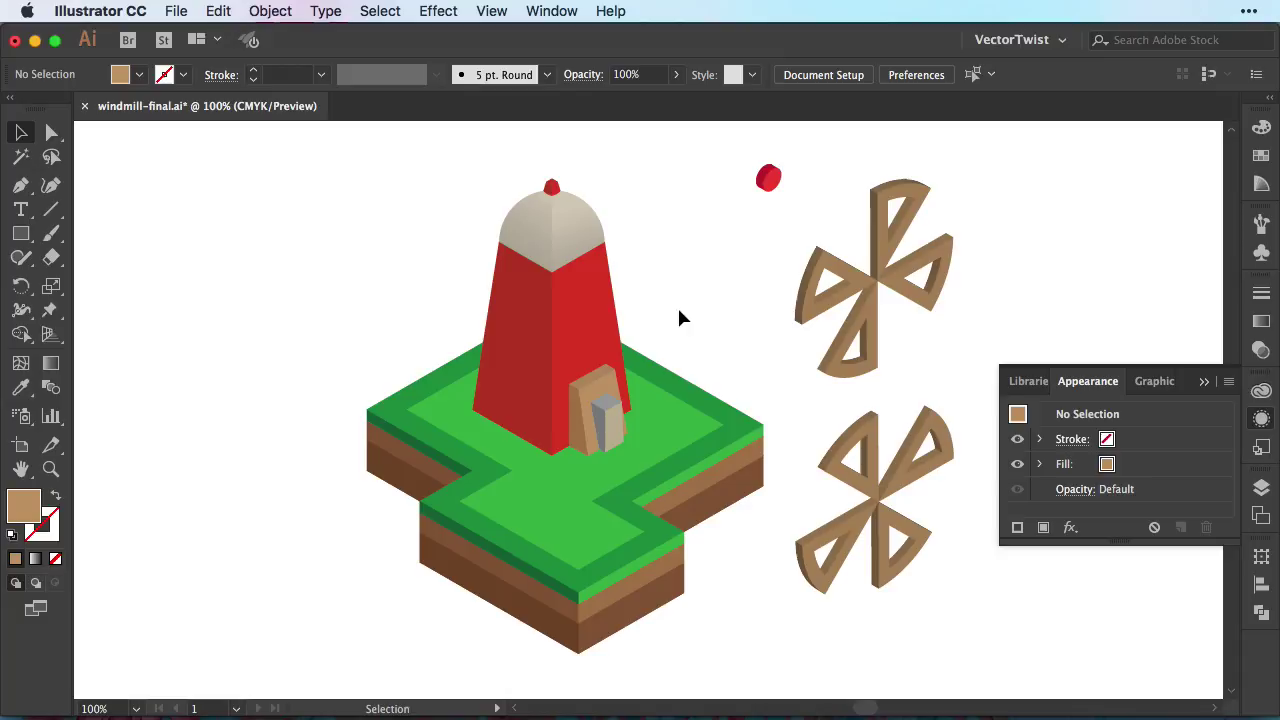
left_click_drag(270, 174, 705, 616)
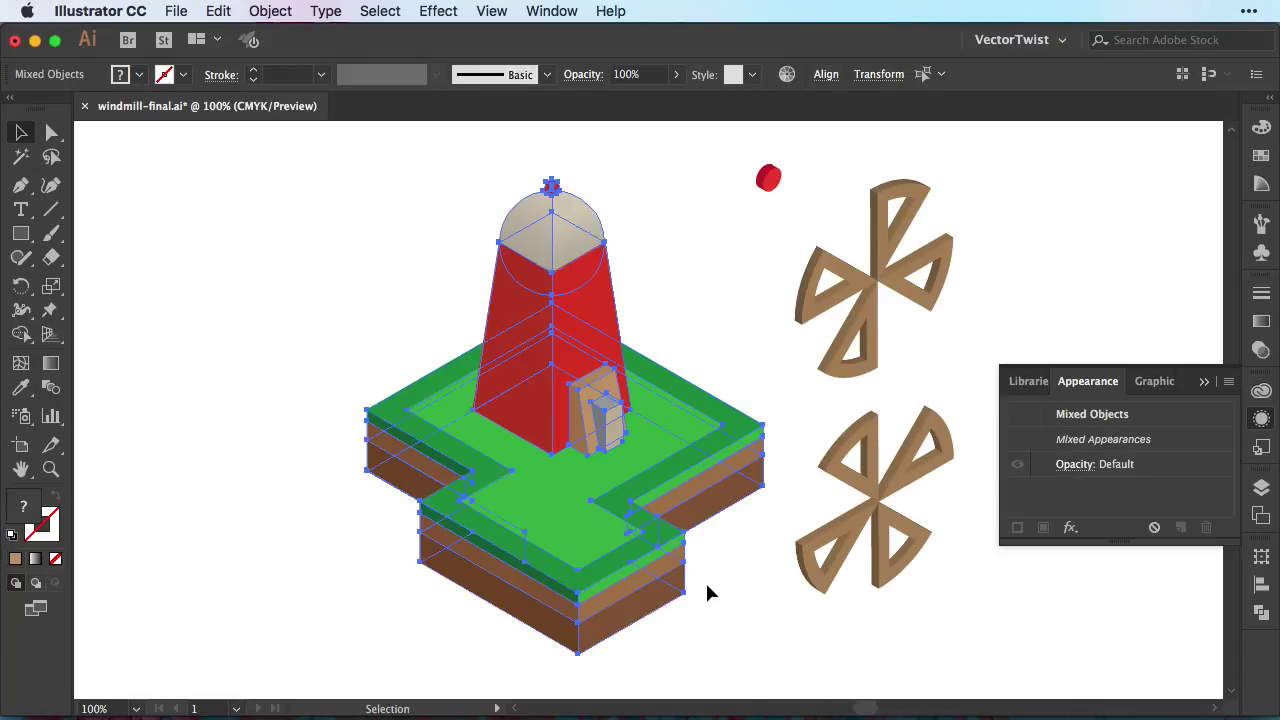
left_click(218, 11)
left_click(238, 104)
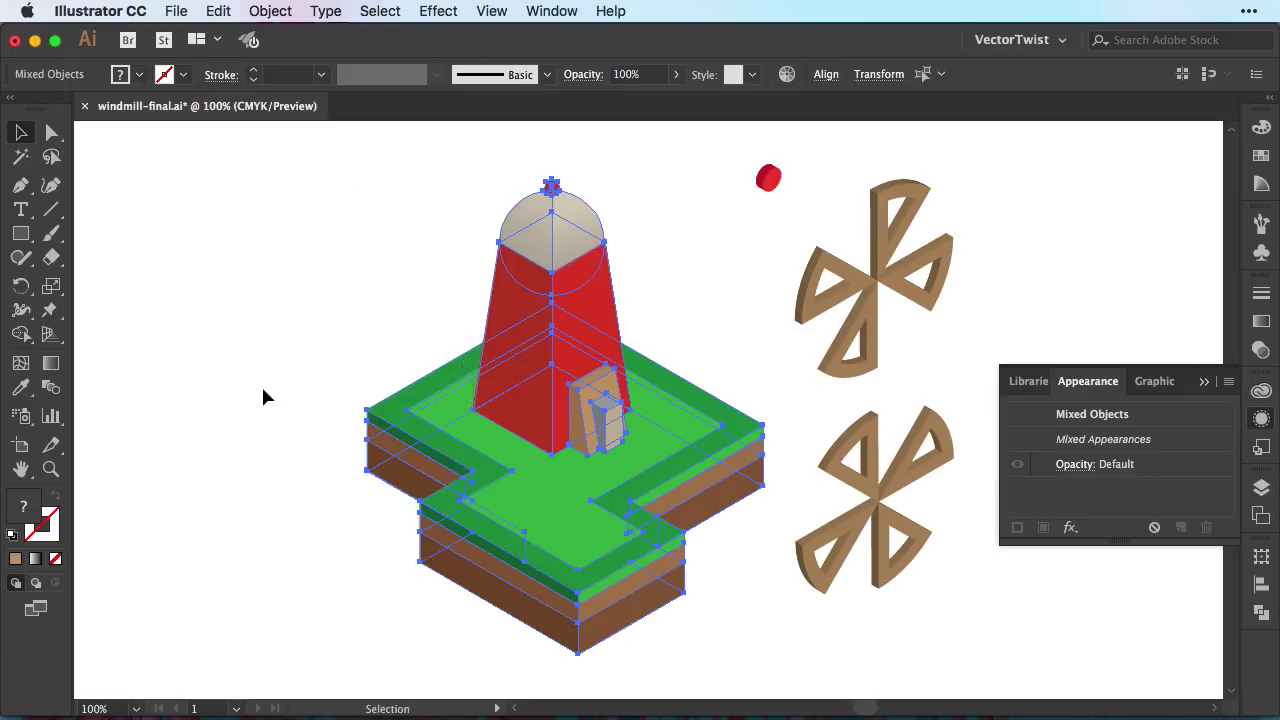
key("super+Tab")
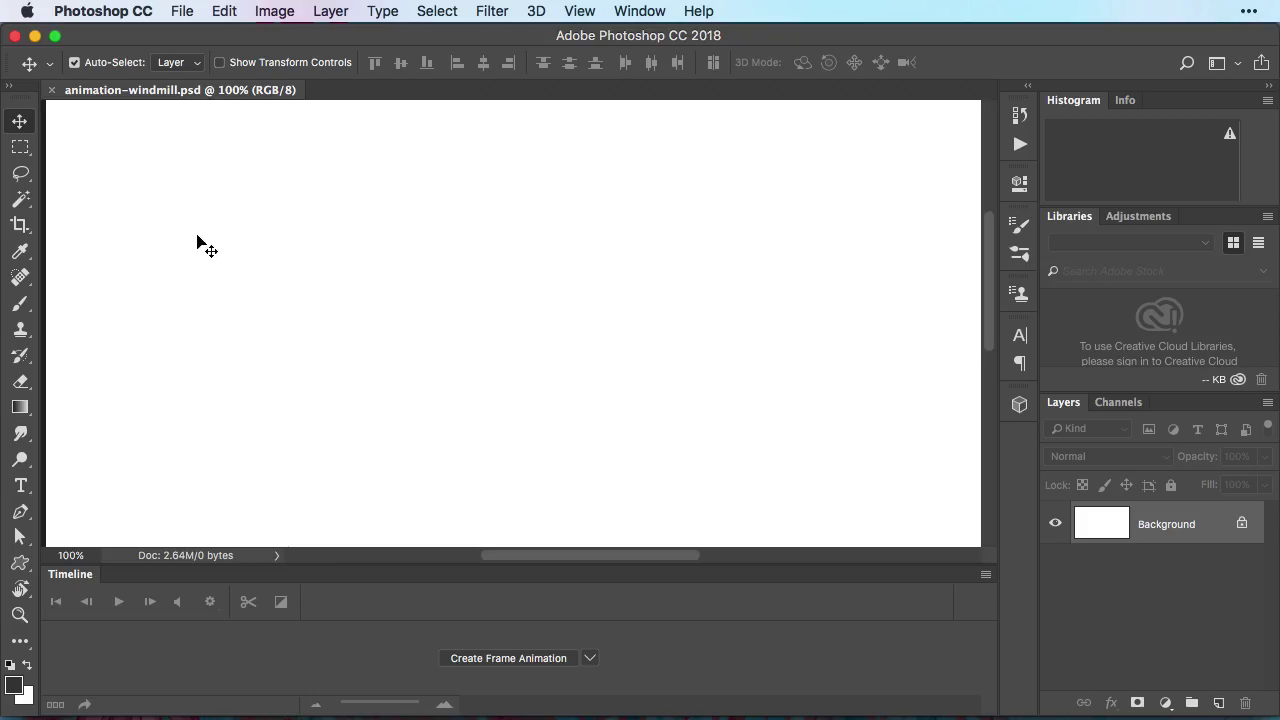
Paste the windmill as a smart object and rename its layer 'windmill'
left_click(220, 12)
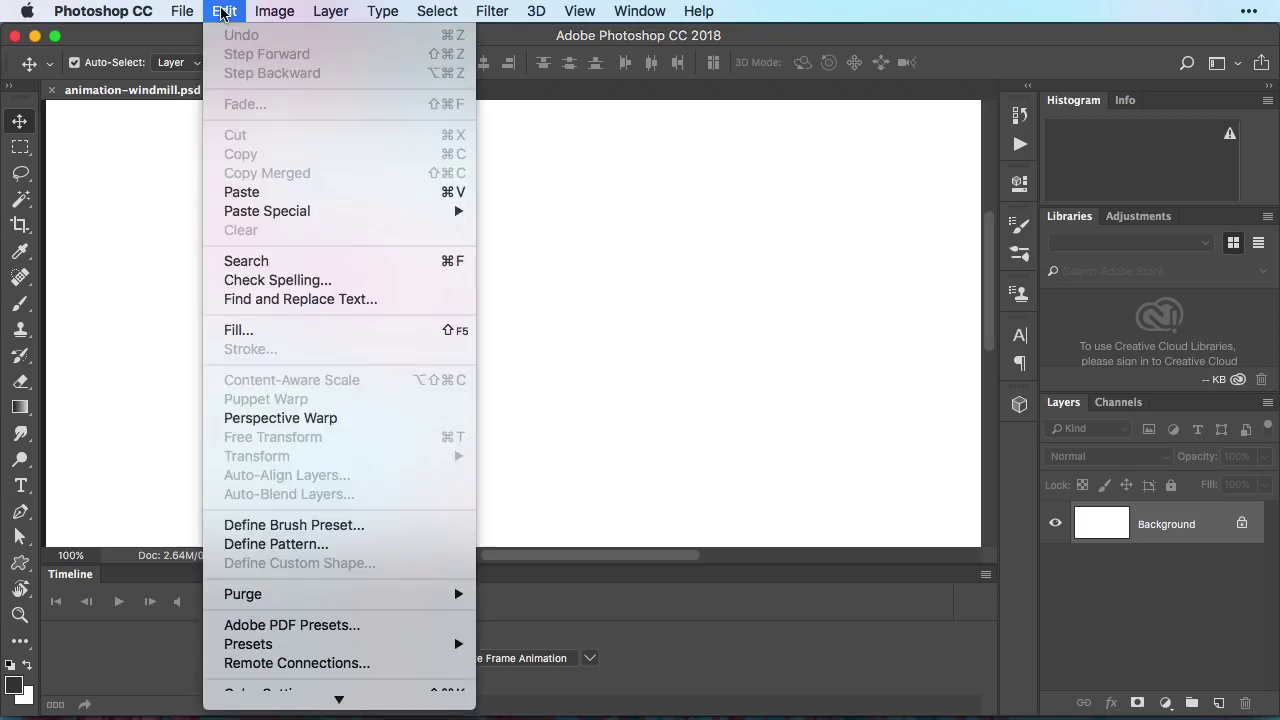
left_click(249, 196)
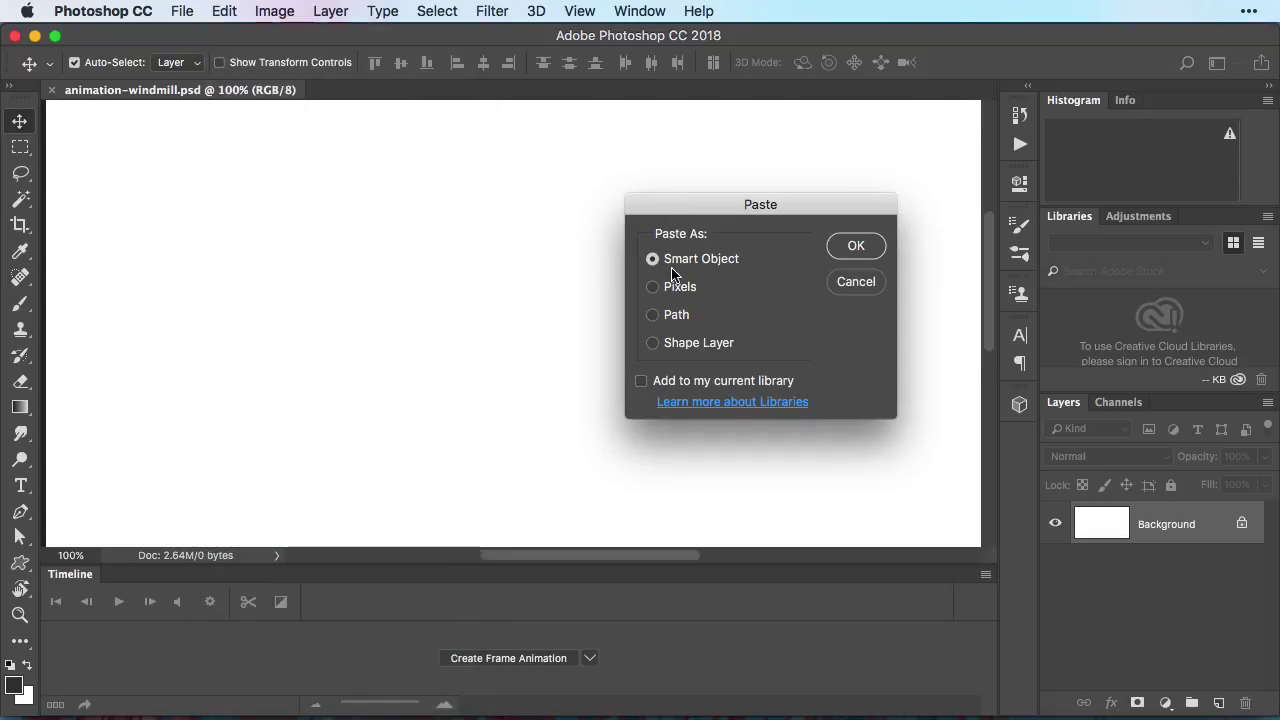
left_click(857, 246)
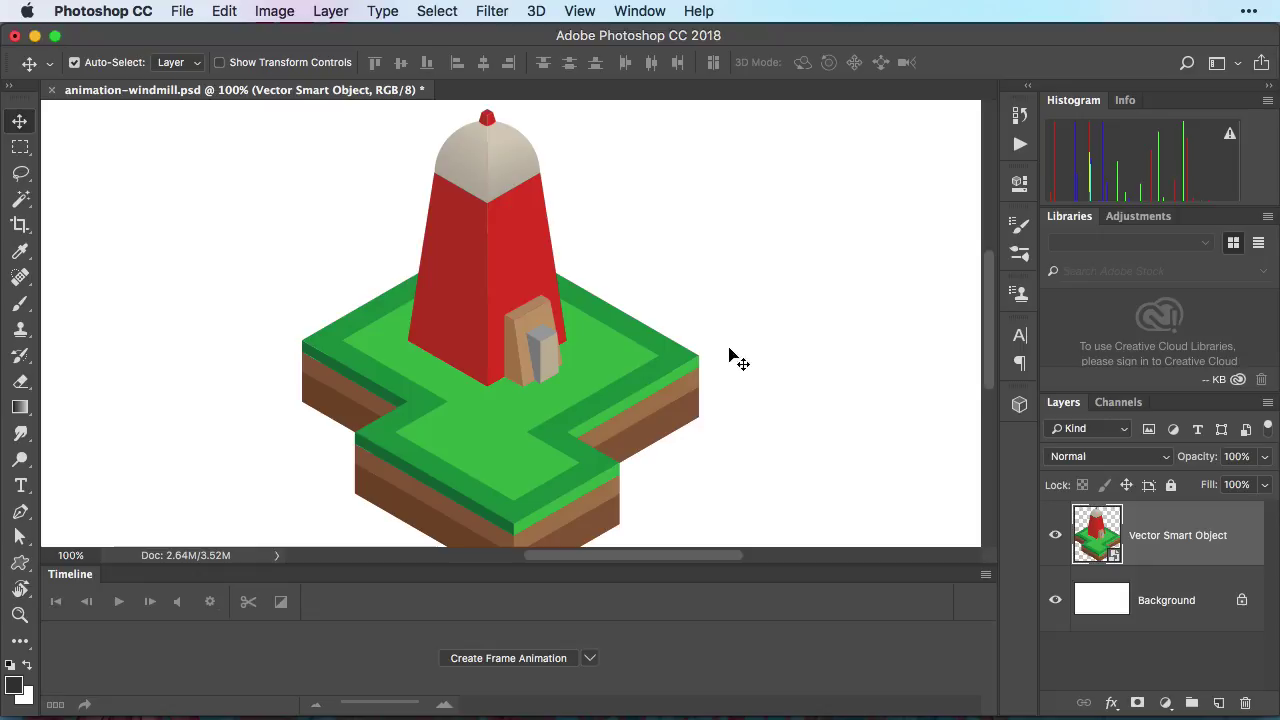
double_click(1150, 533)
type("win")
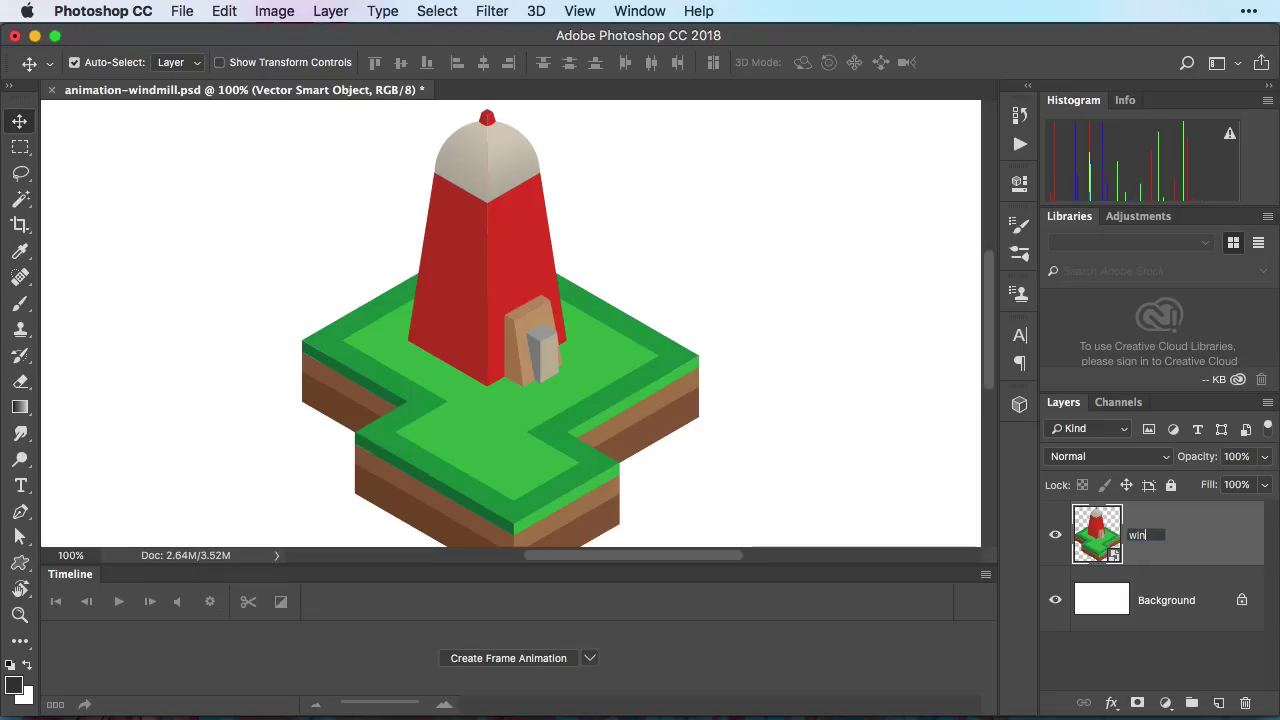
type("dmill")
key("Return")
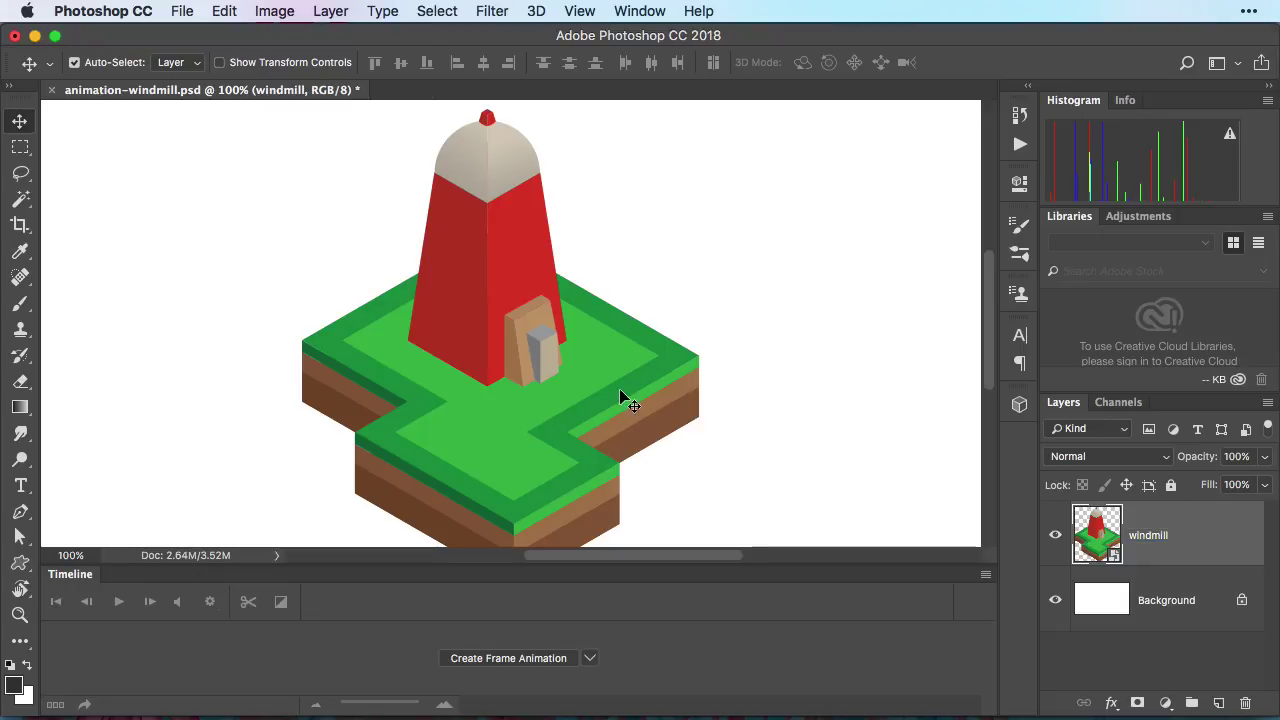
Back in Illustrator, deselect the windmill and select the upper sail group
key("super+Tab")
left_click(540, 370)
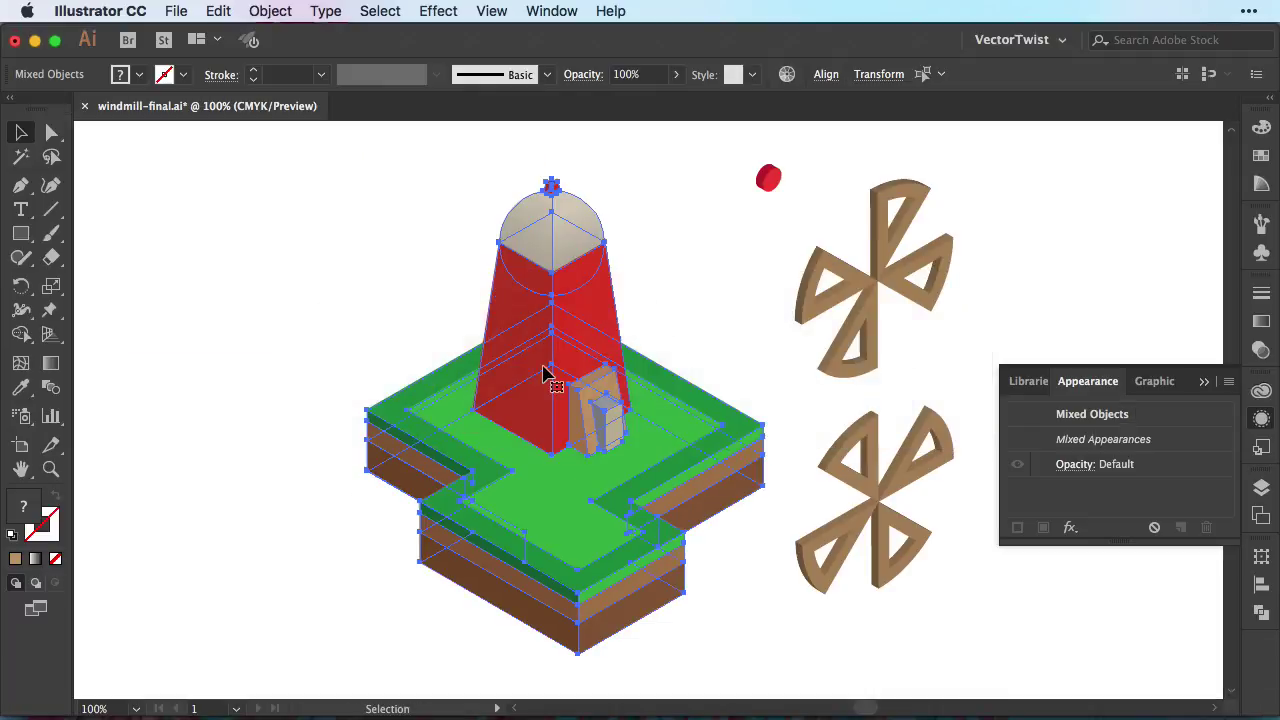
left_click(769, 371)
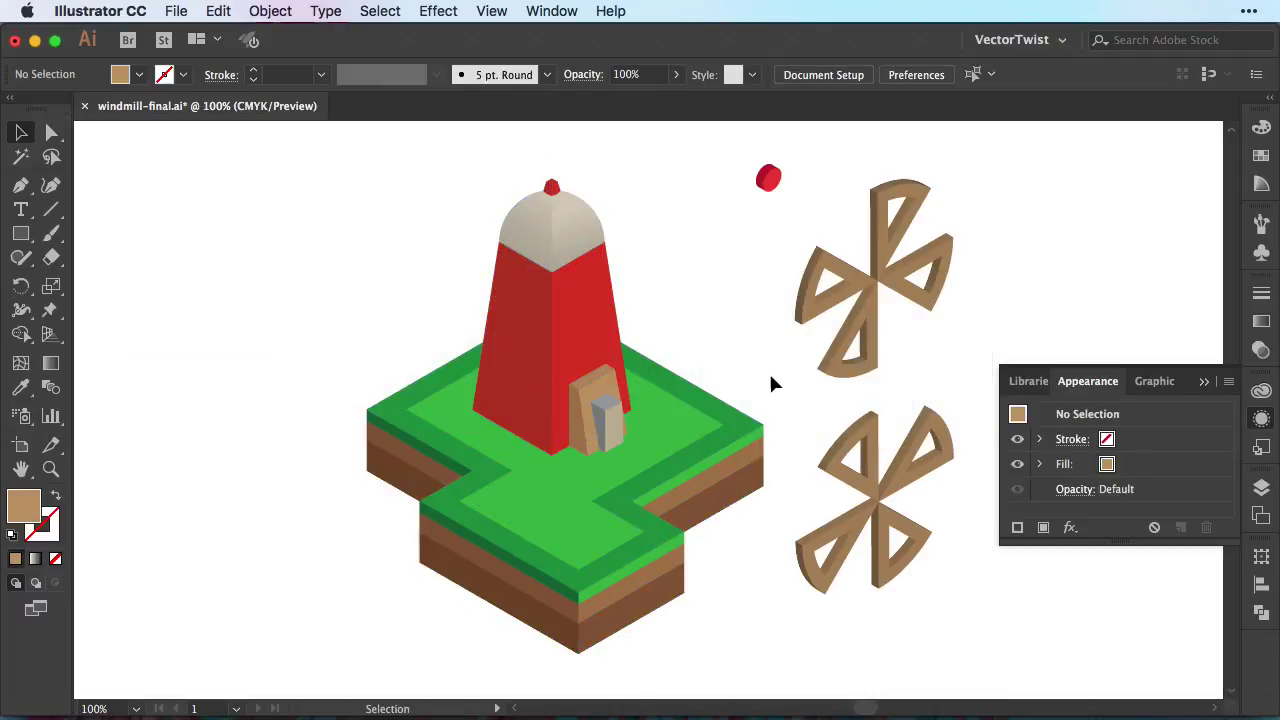
left_click(889, 204)
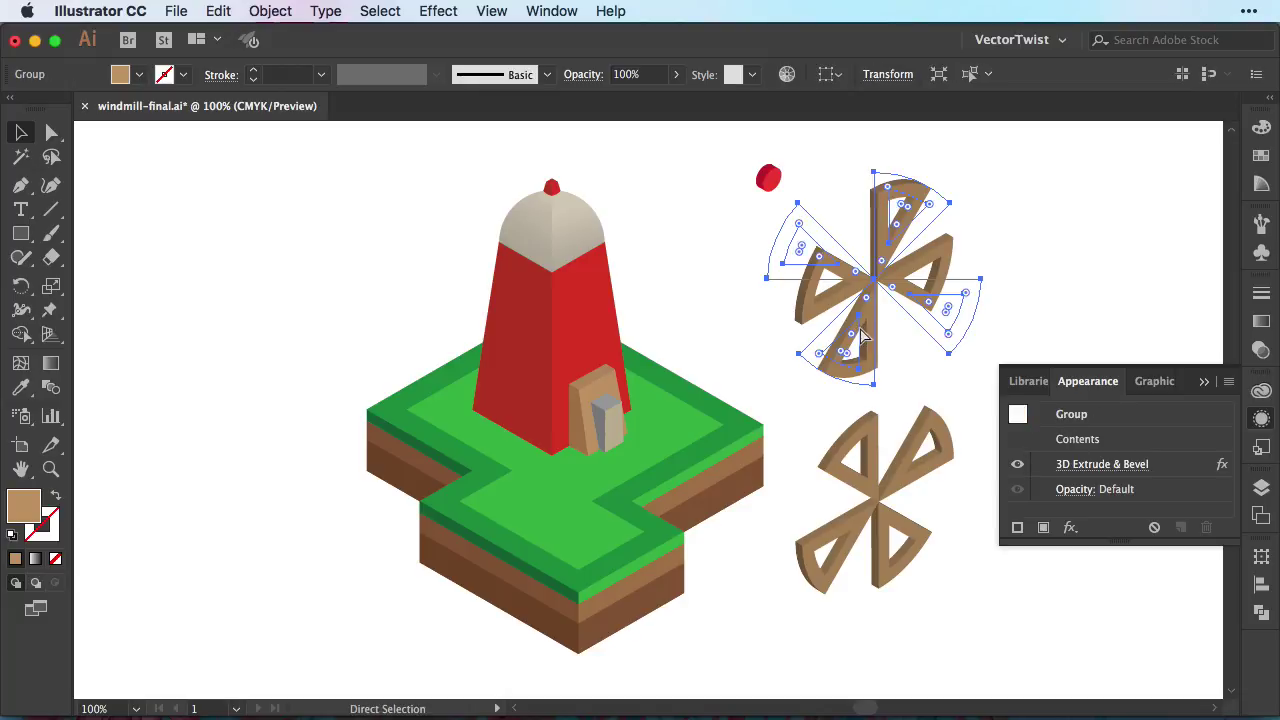
Paste the upper sails into Photoshop as a smart object and place them on the tower front
key("super+Tab")
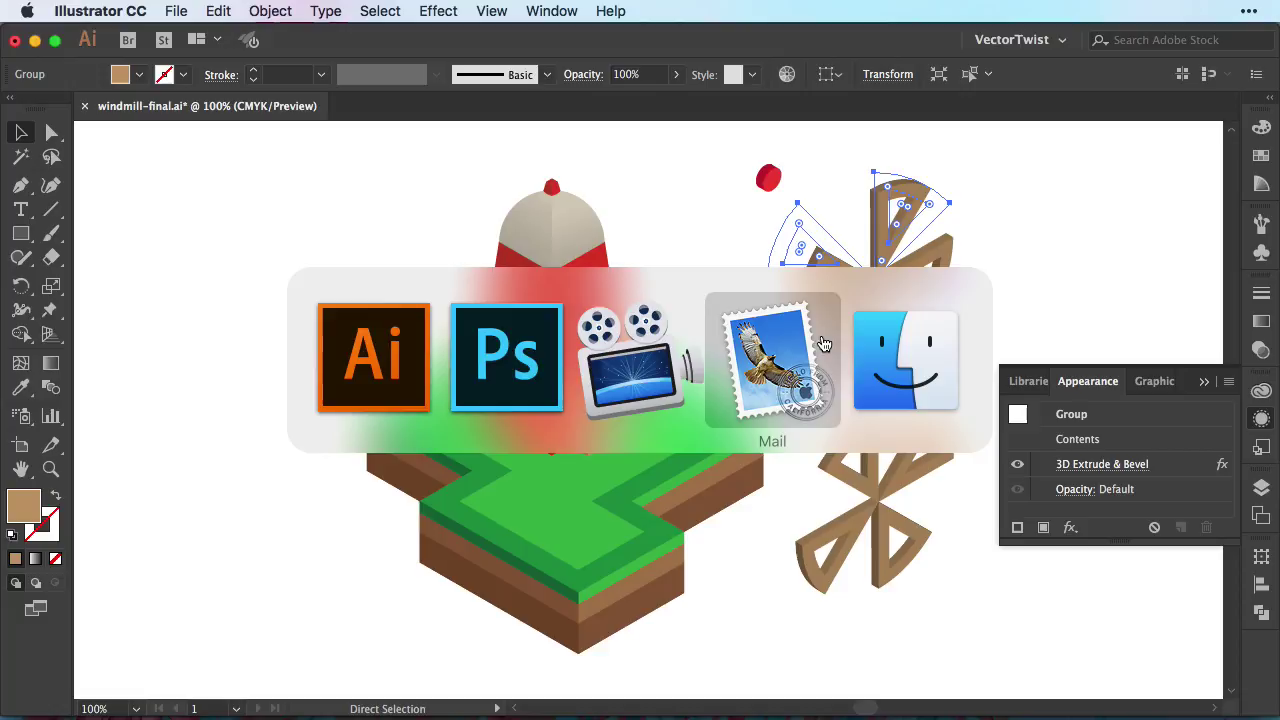
key("super+v")
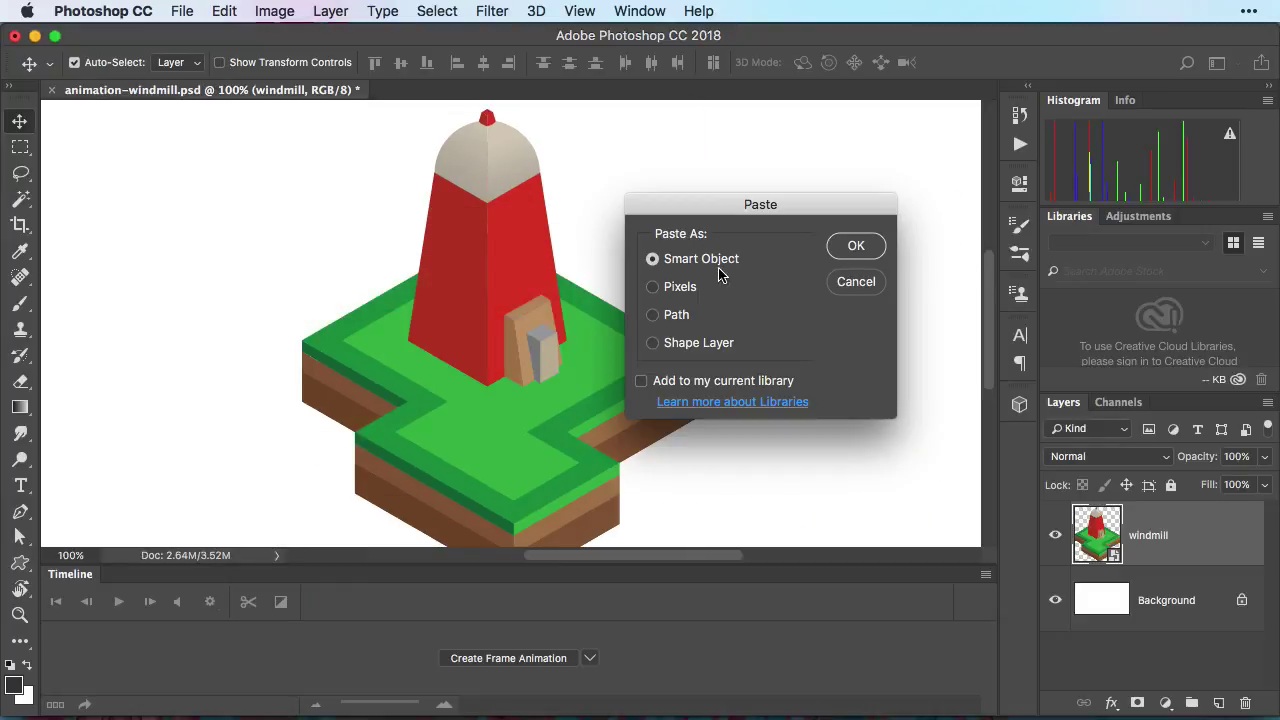
left_click(856, 248)
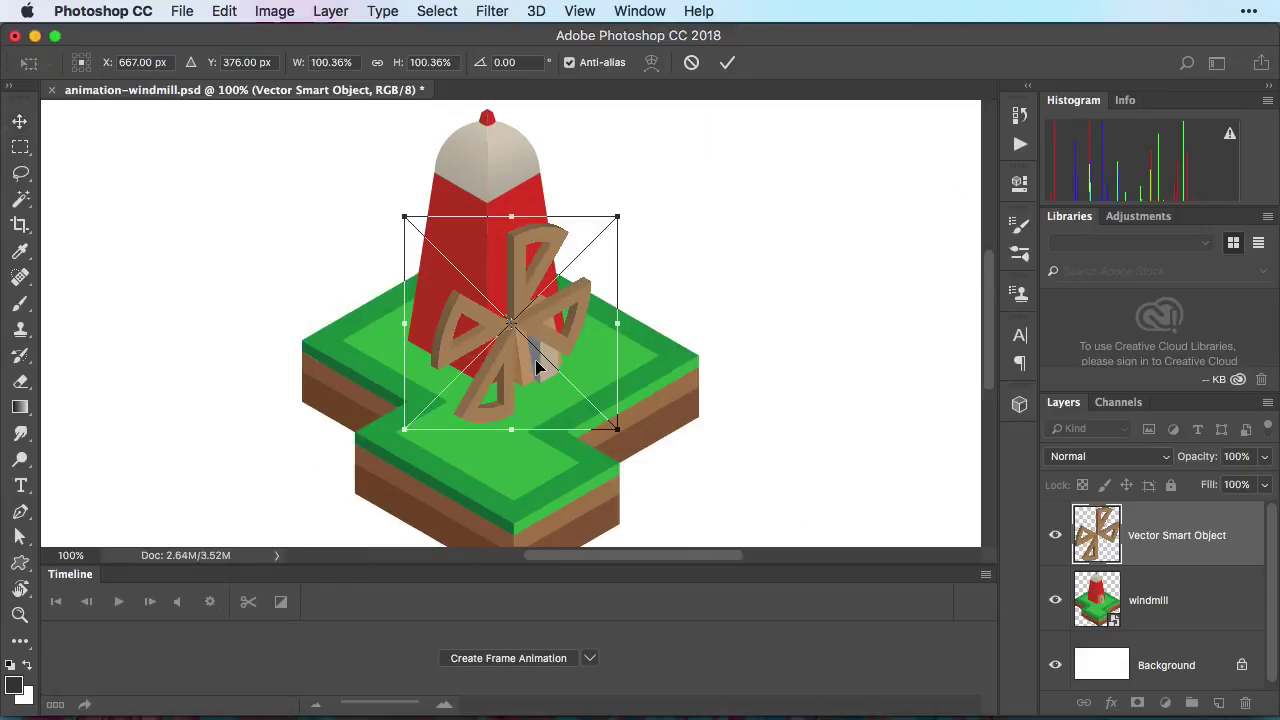
left_click_drag(543, 314, 562, 237)
key("Return")
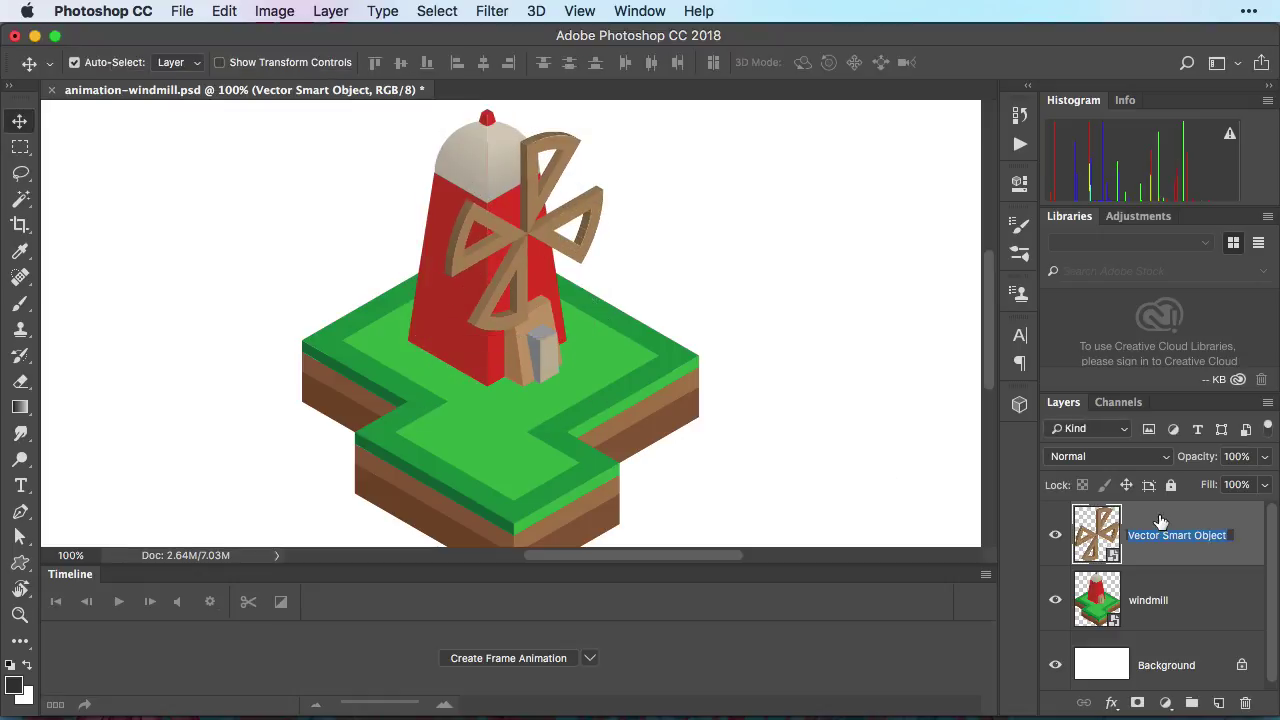
Name the sails layer 'sail 1', then select and copy the lower sails in Illustrator
type("sail 1")
key("Return")
key("super+Tab")
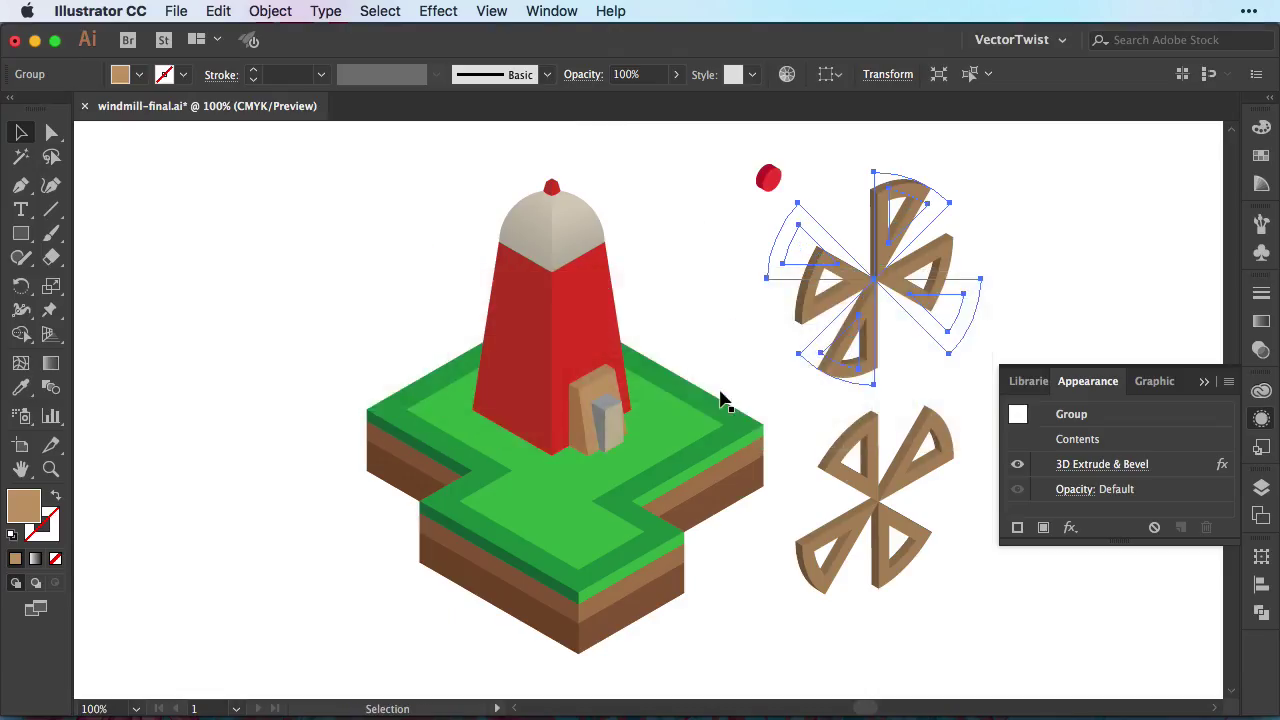
left_click(872, 490)
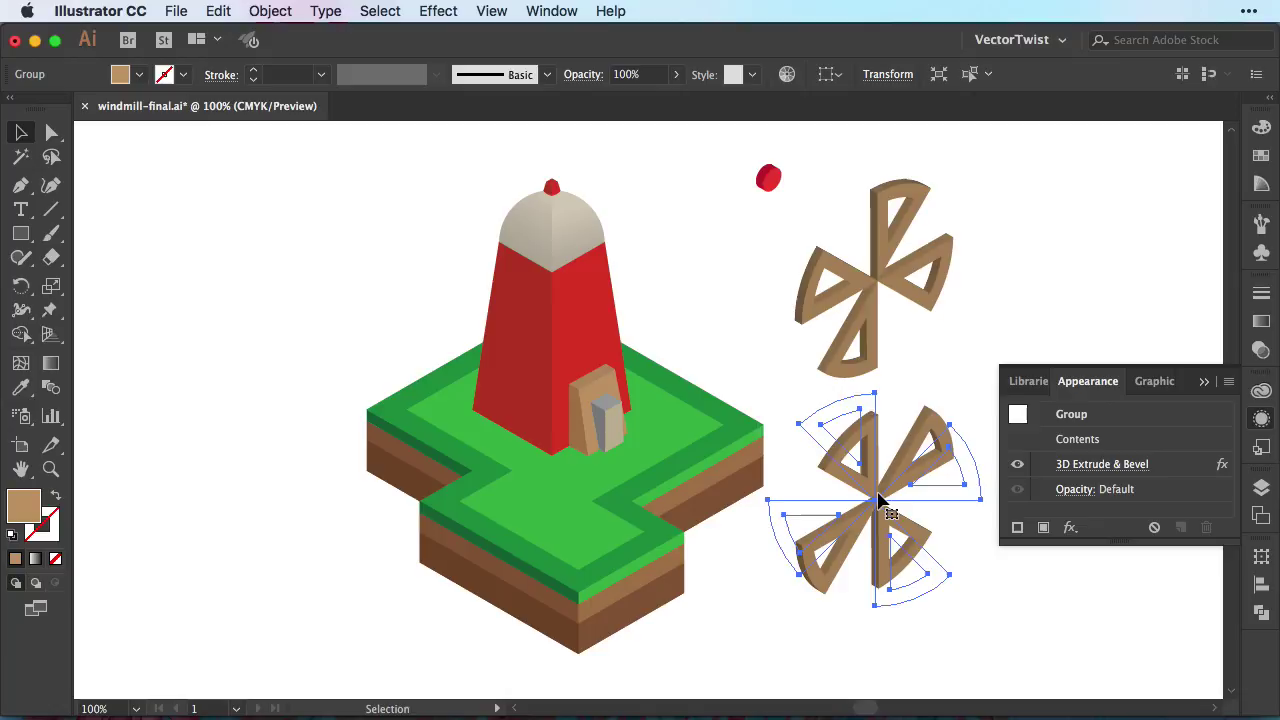
key("a")
key("super+c")
Paste the lower sails as a smart object over sail 1 and name the layer 'sail 2'
key("super+Tab")
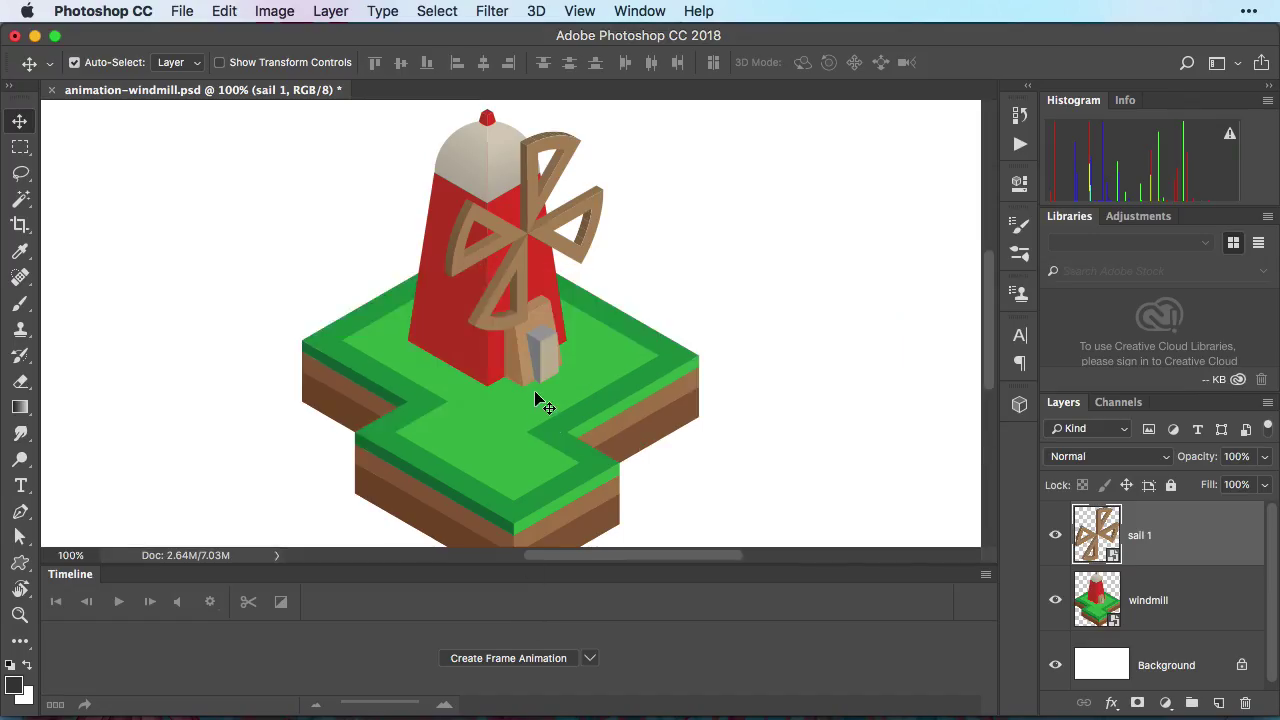
key("super+v")
left_click(855, 246)
left_click_drag(562, 299, 570, 215)
key("Return")
double_click(1170, 537)
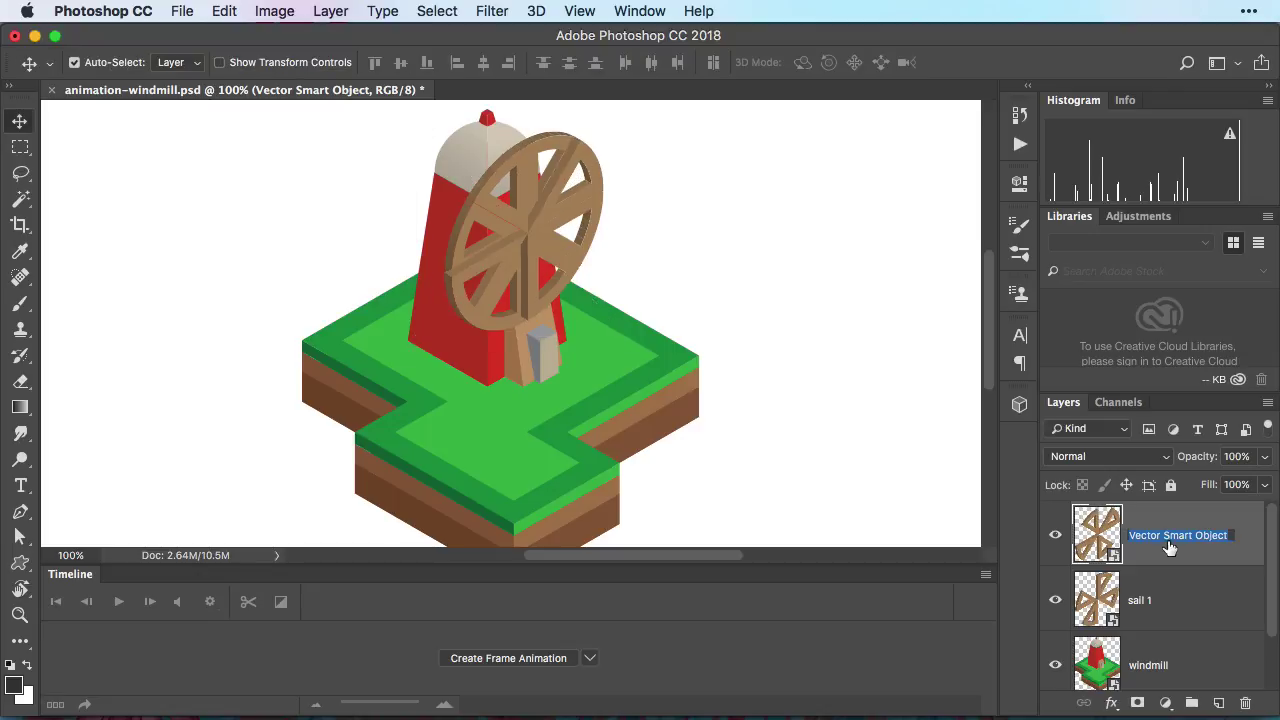
type("sail ")
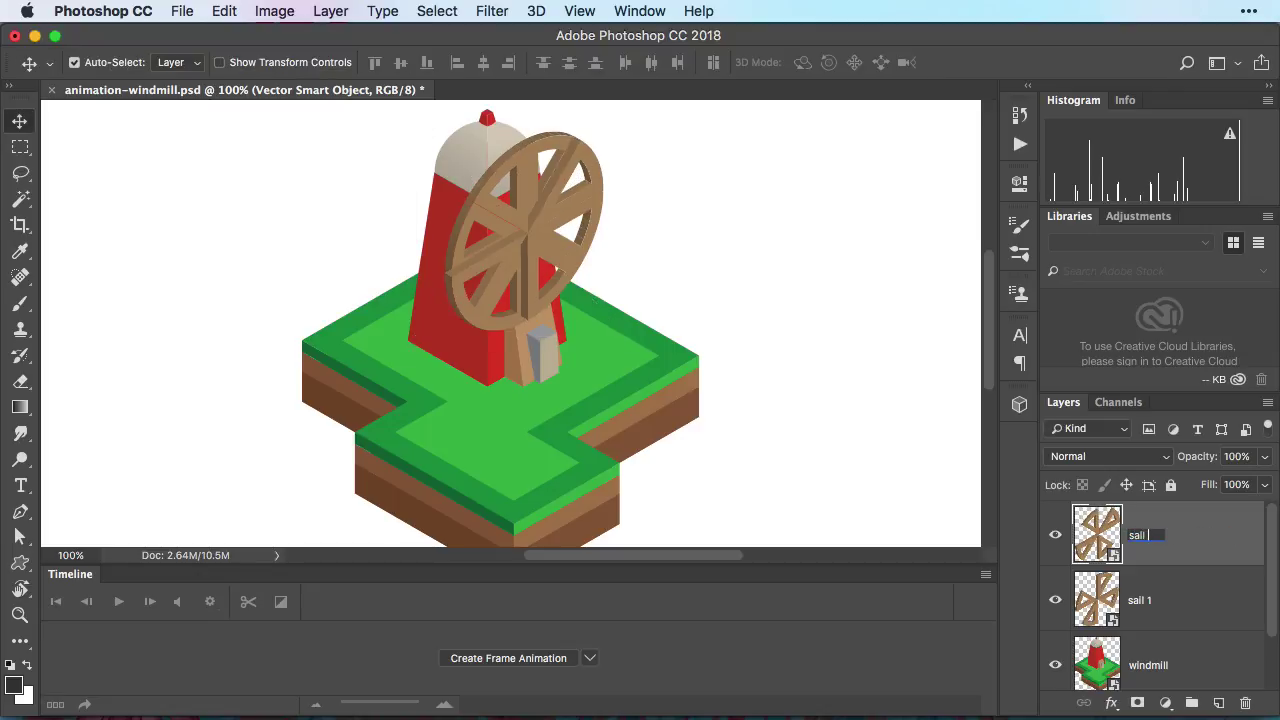
type("2")
key("Return")
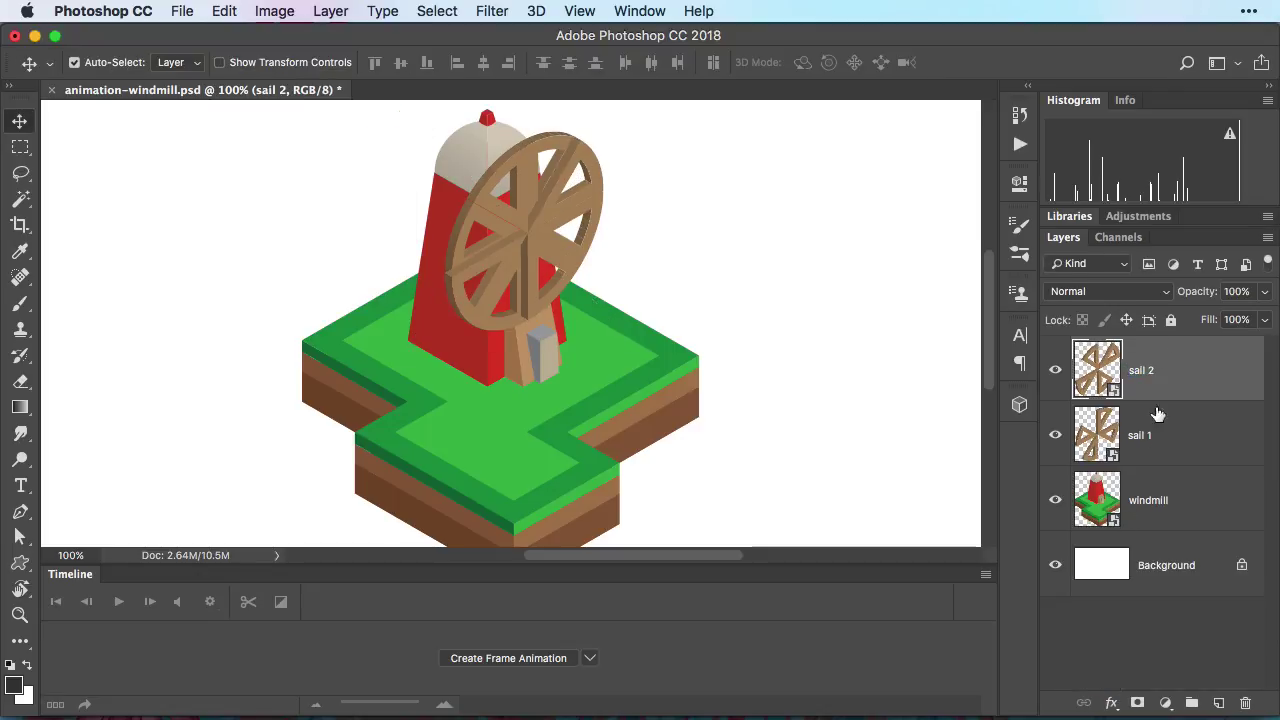
Paste the copied red hub into Photoshop as a smart object and centre it on the sails
key("super+Tab")
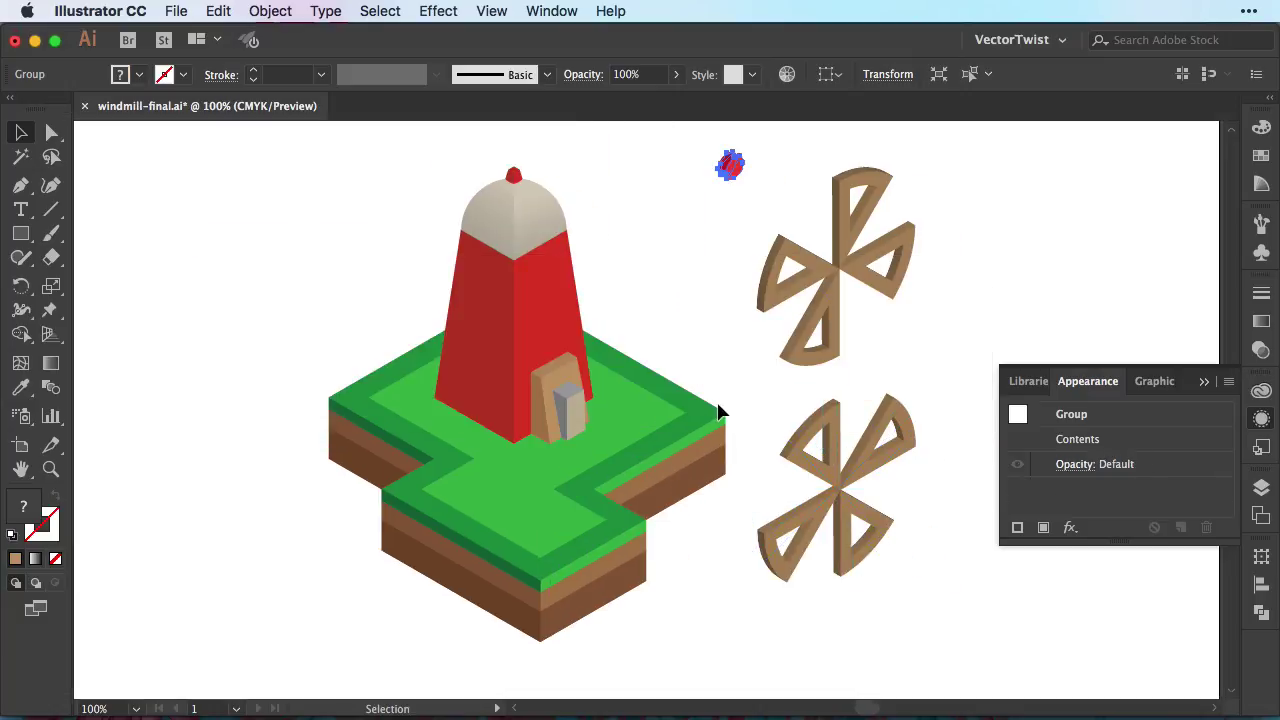
key("super+Tab")
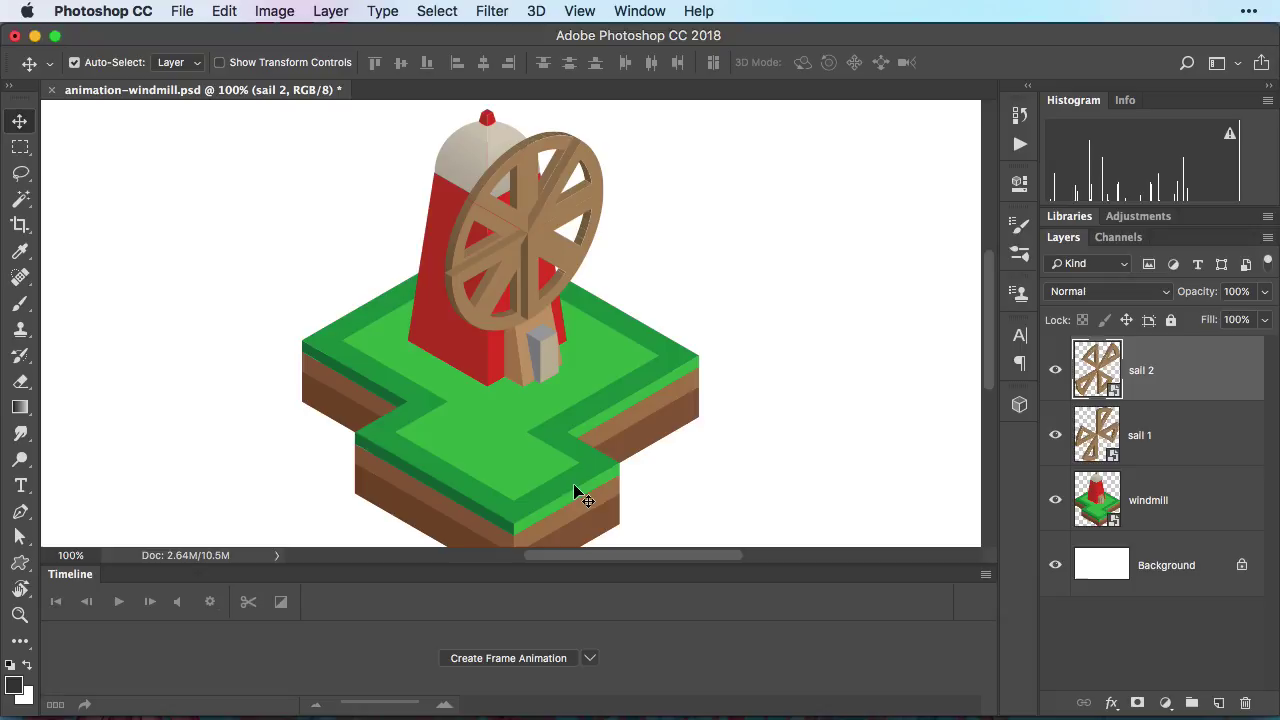
key("super+v")
left_click(860, 246)
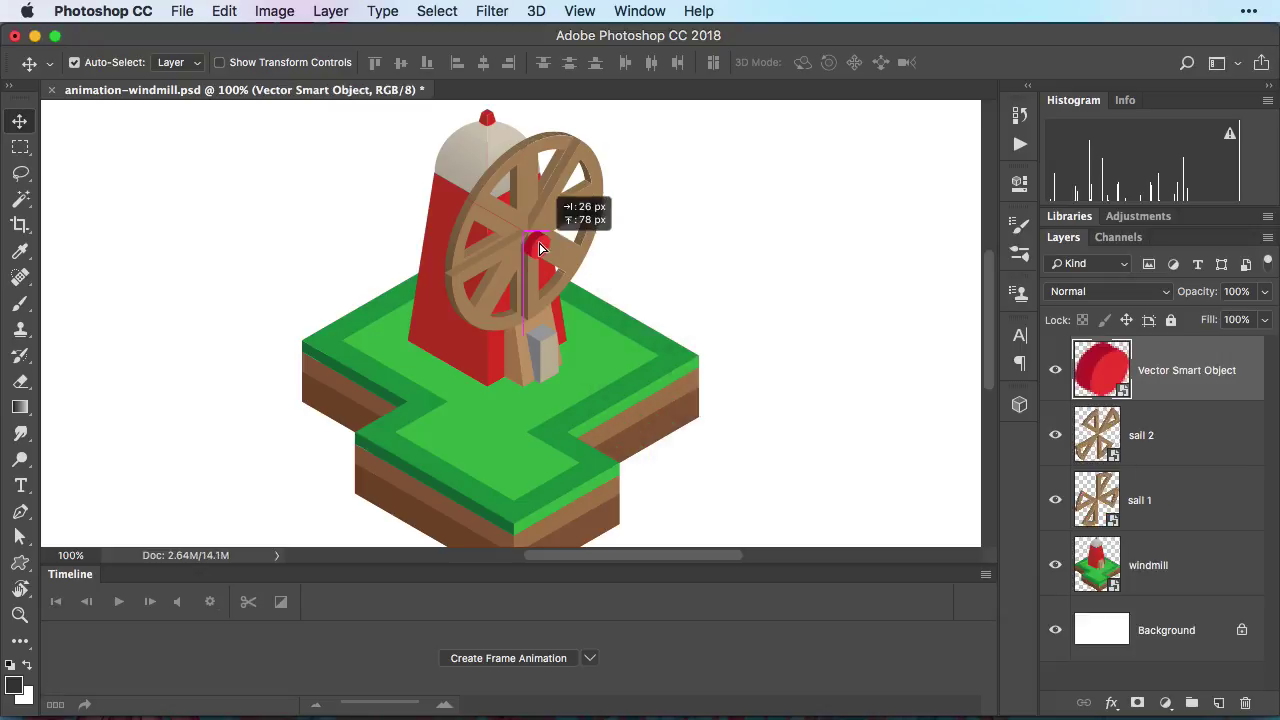
left_click_drag(540, 247, 540, 238)
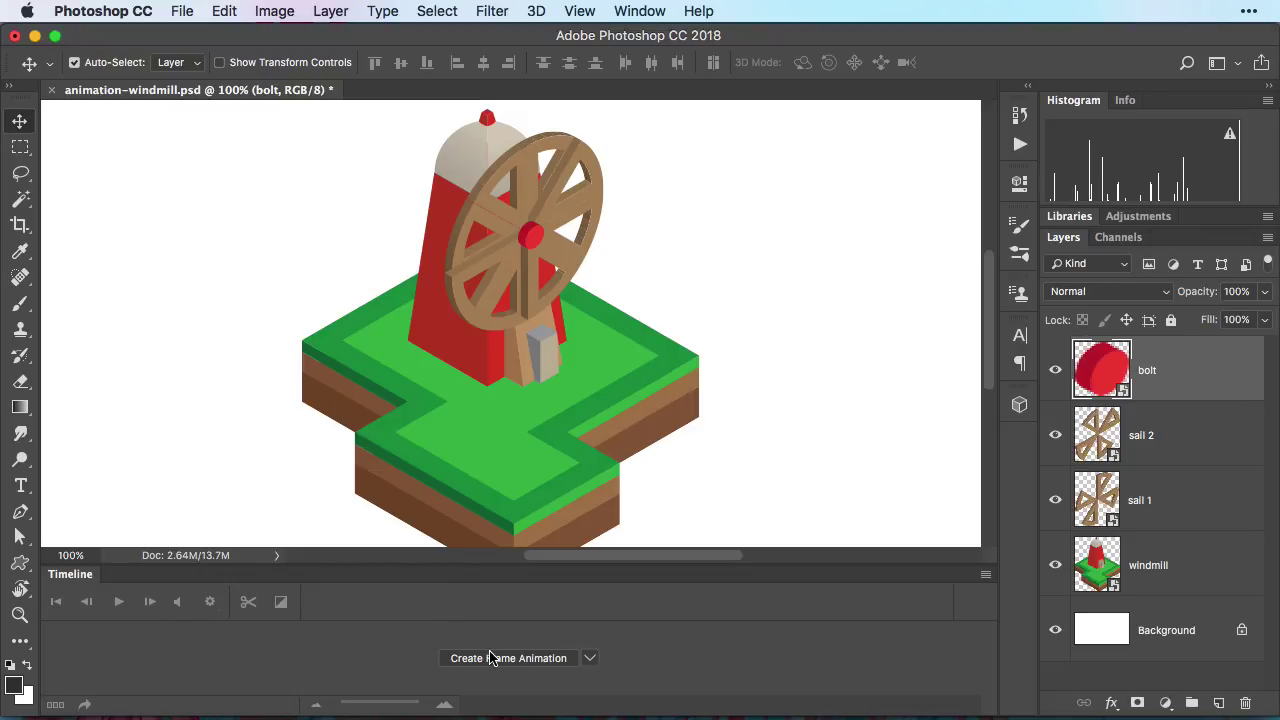
Start a frame animation: frame 1 shows only sail 1, frame 2 shows only sail 2
left_click(556, 664)
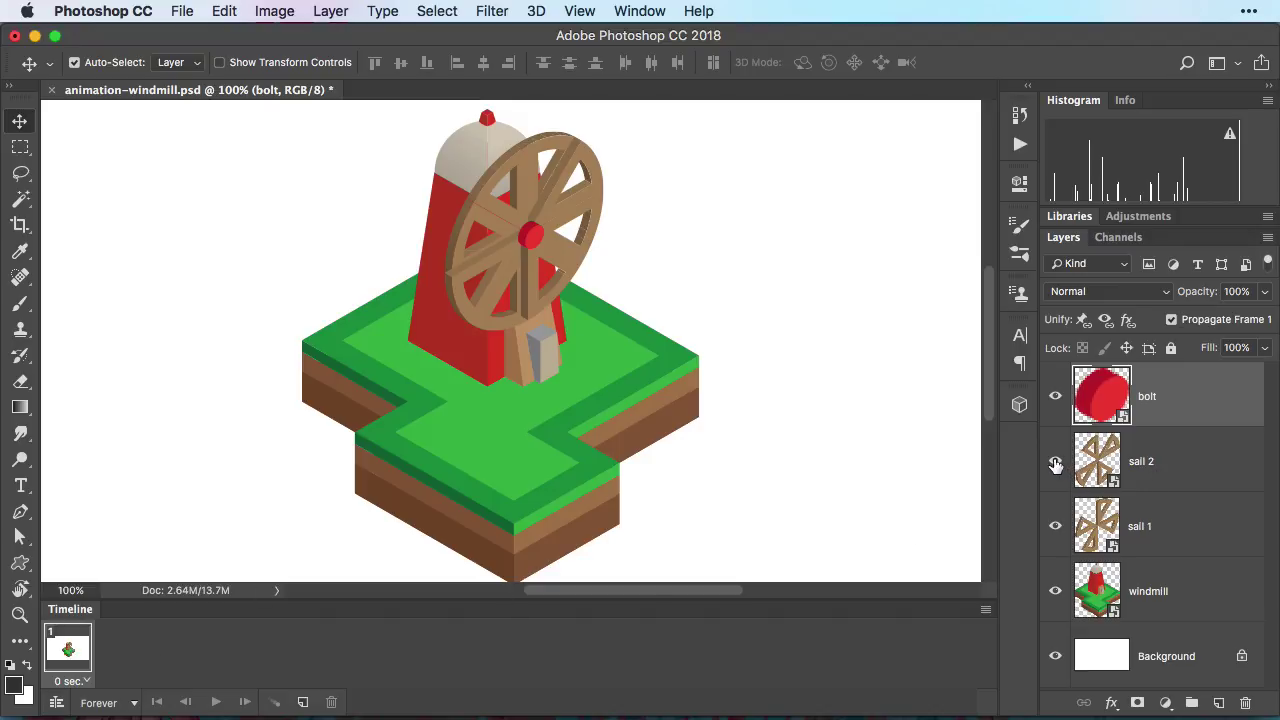
left_click(1055, 463)
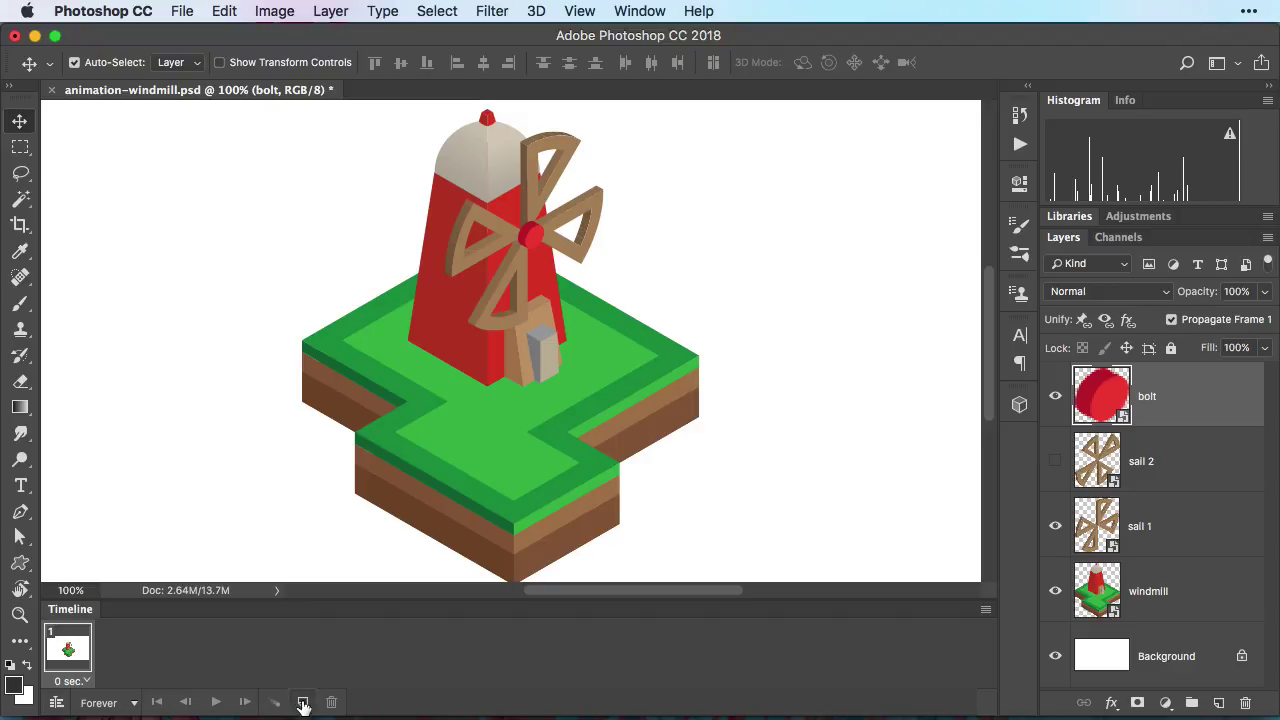
left_click(303, 703)
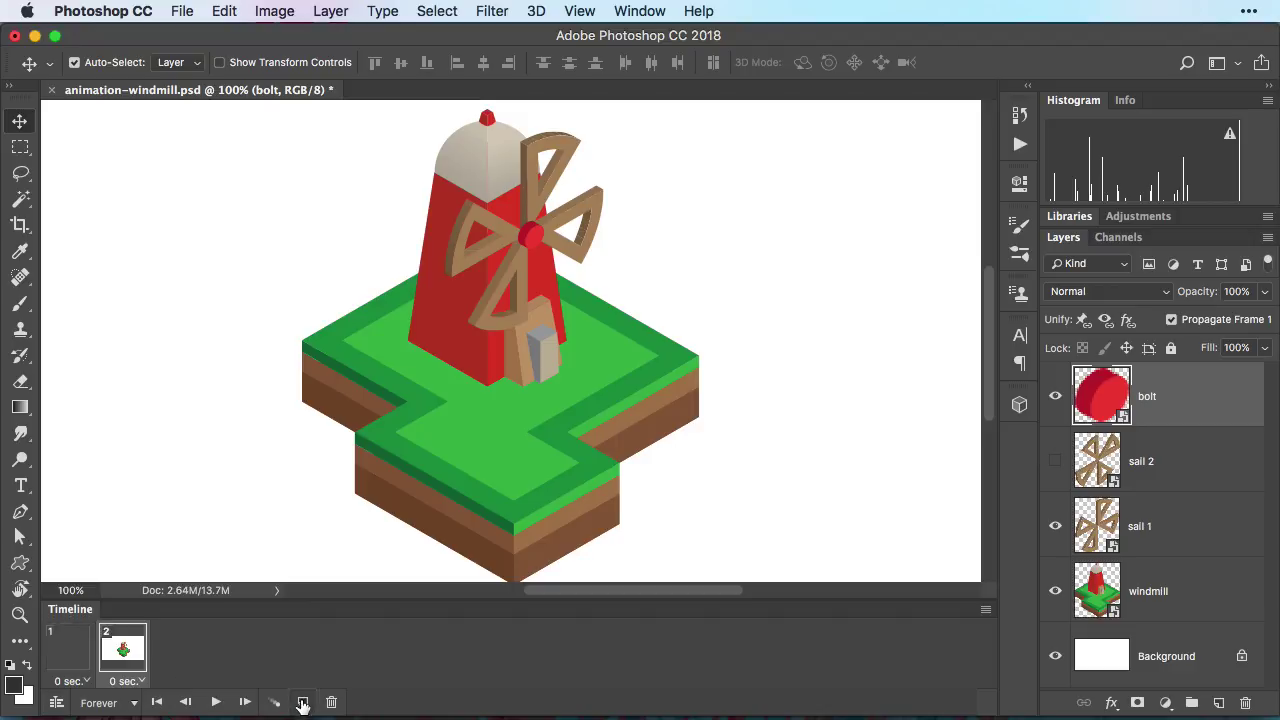
left_click(1055, 463)
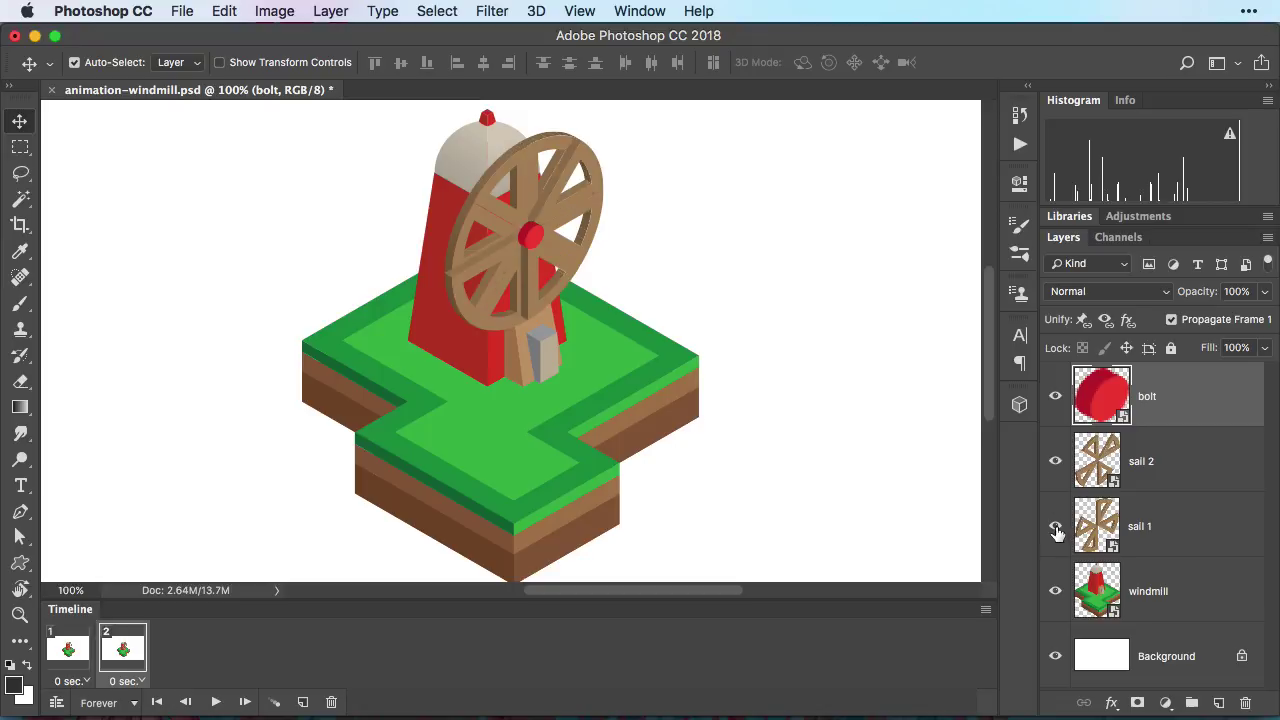
left_click(1055, 528)
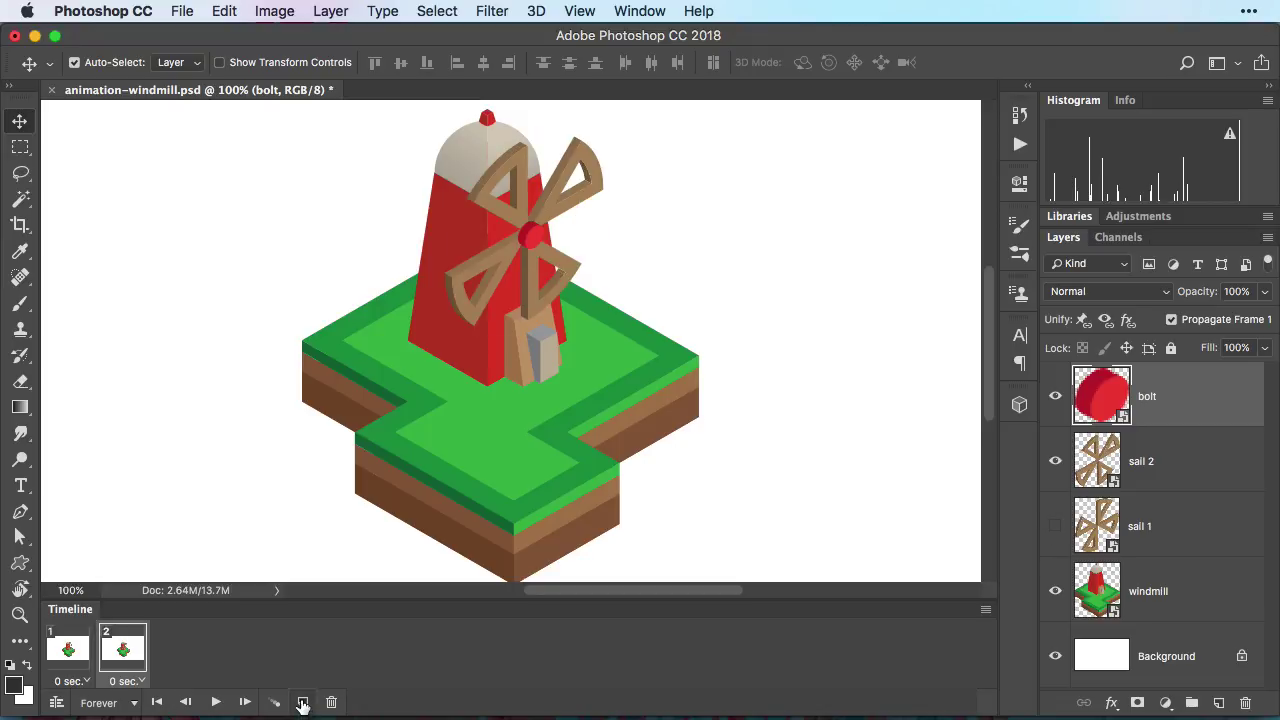
Add frame 3 showing only sail 1 and frame 4 showing only sail 2
left_click(303, 703)
left_click(1055, 463)
left_click(1055, 463)
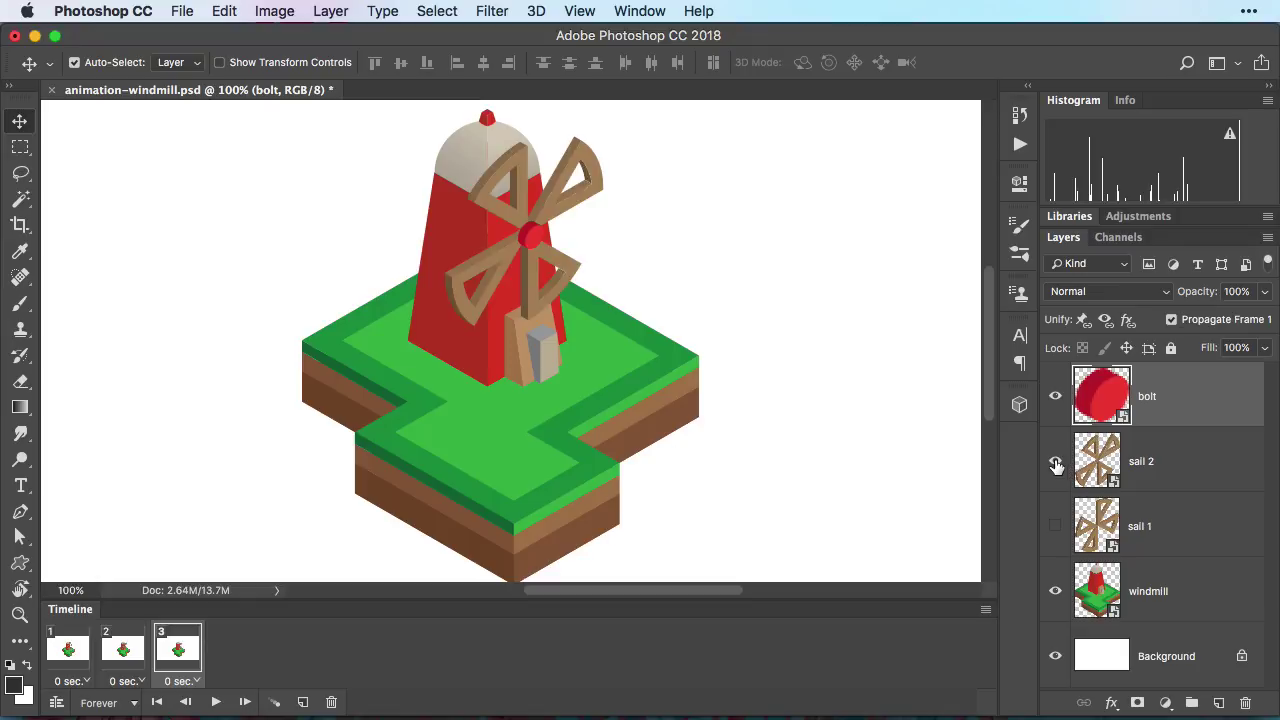
left_click(1055, 463)
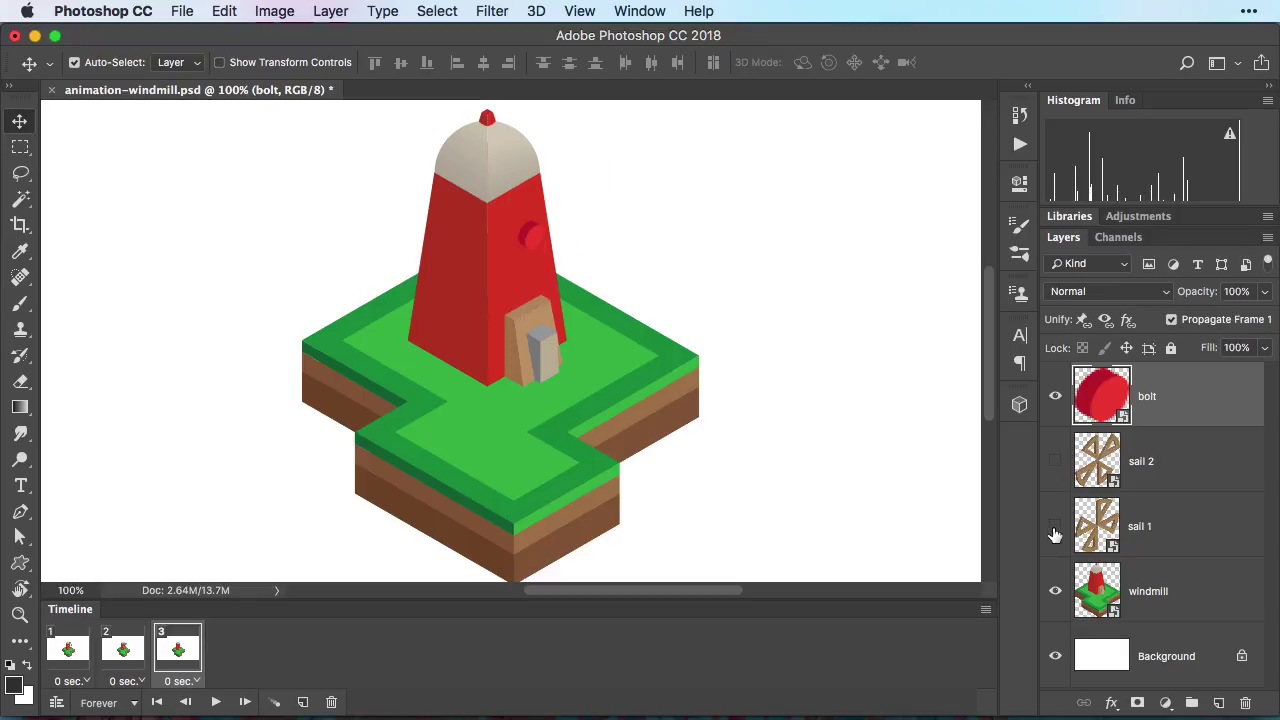
left_click(1055, 528)
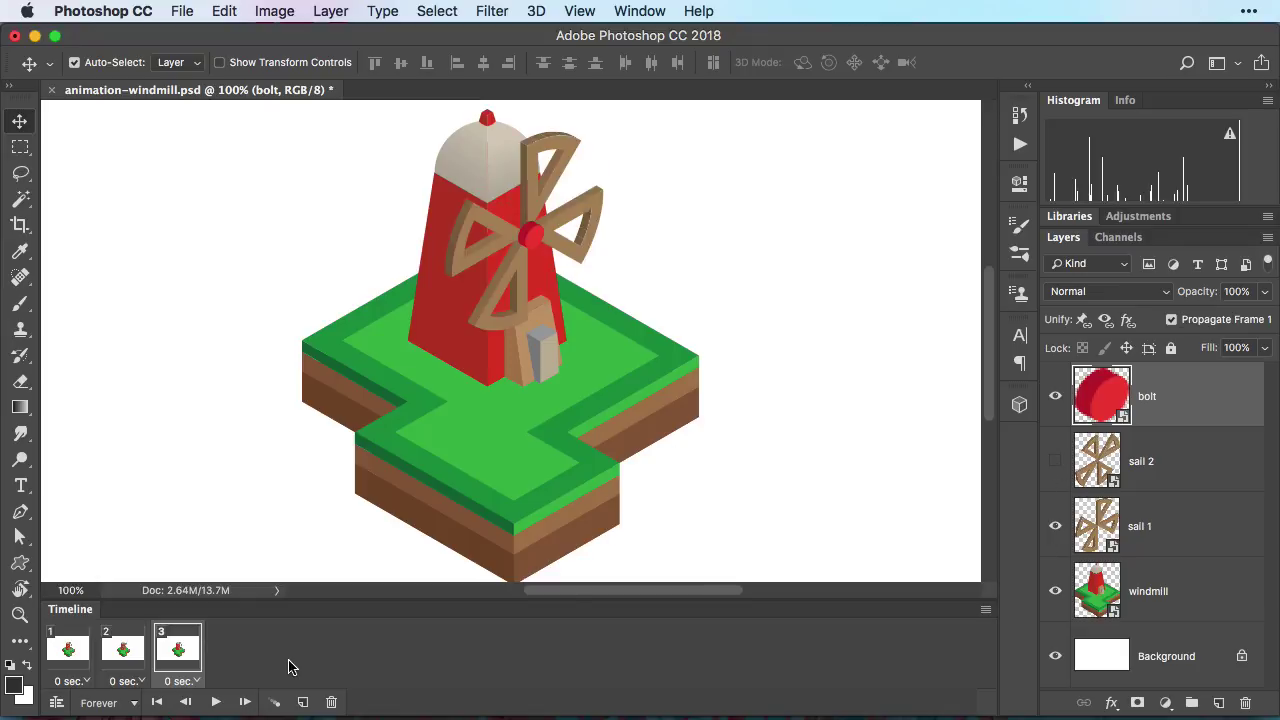
left_click(303, 703)
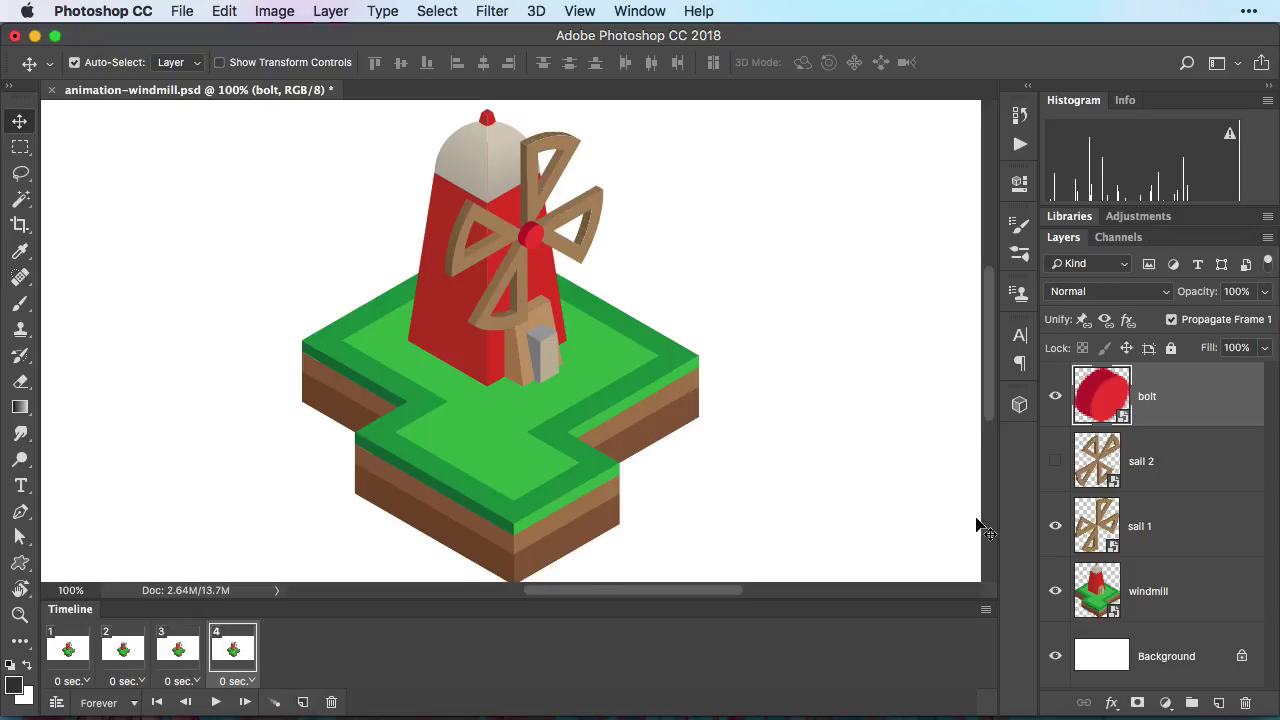
left_click(1055, 528)
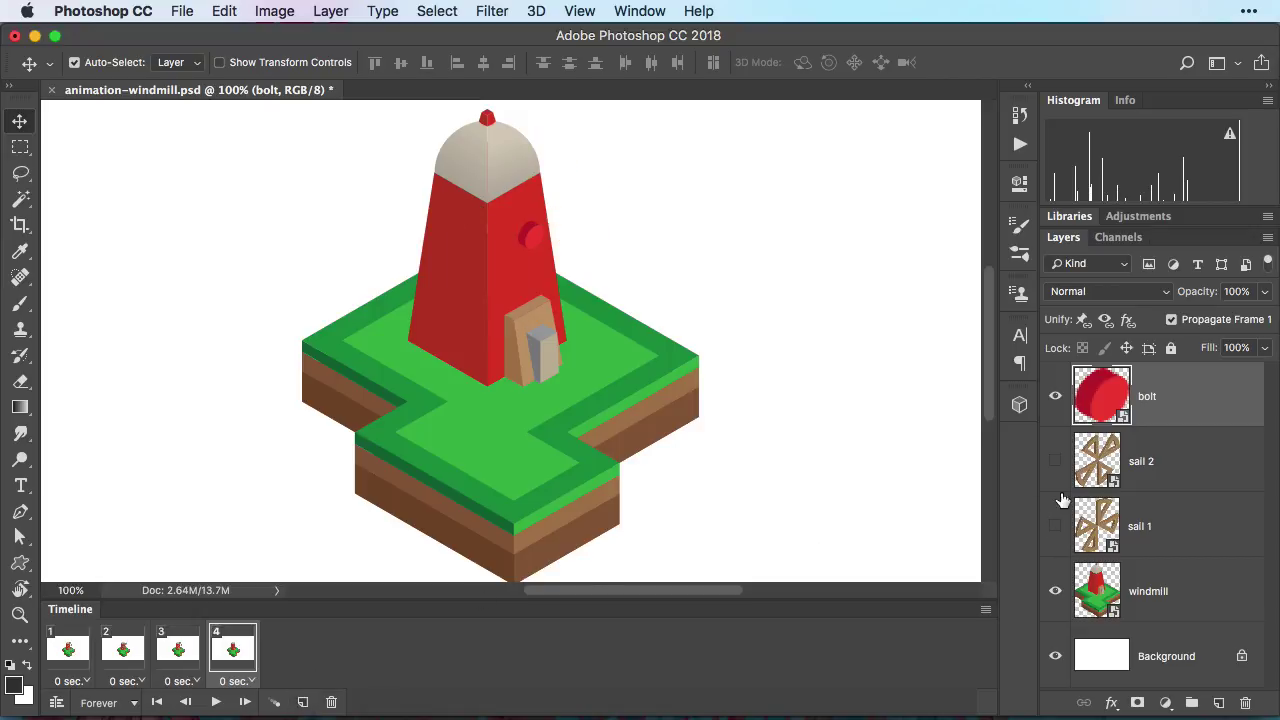
left_click(1055, 463)
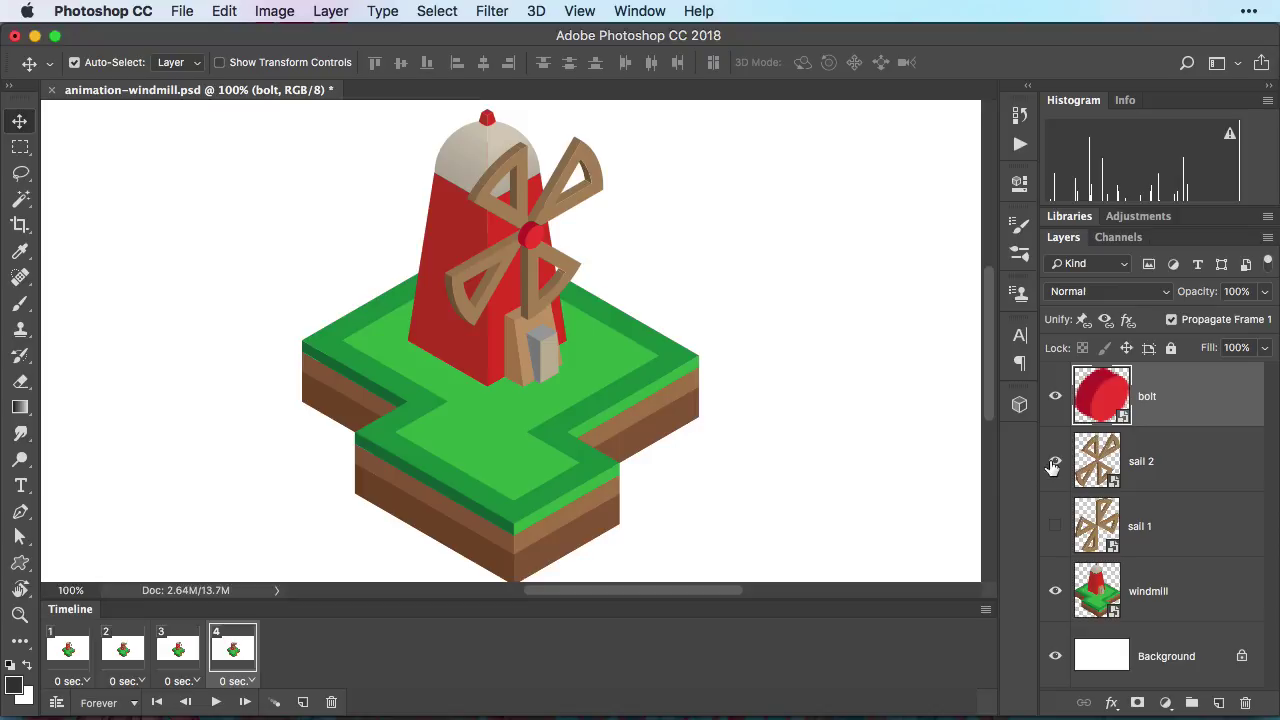
Play the animation from the first frame, then stop it
left_click(67, 648)
left_click(215, 702)
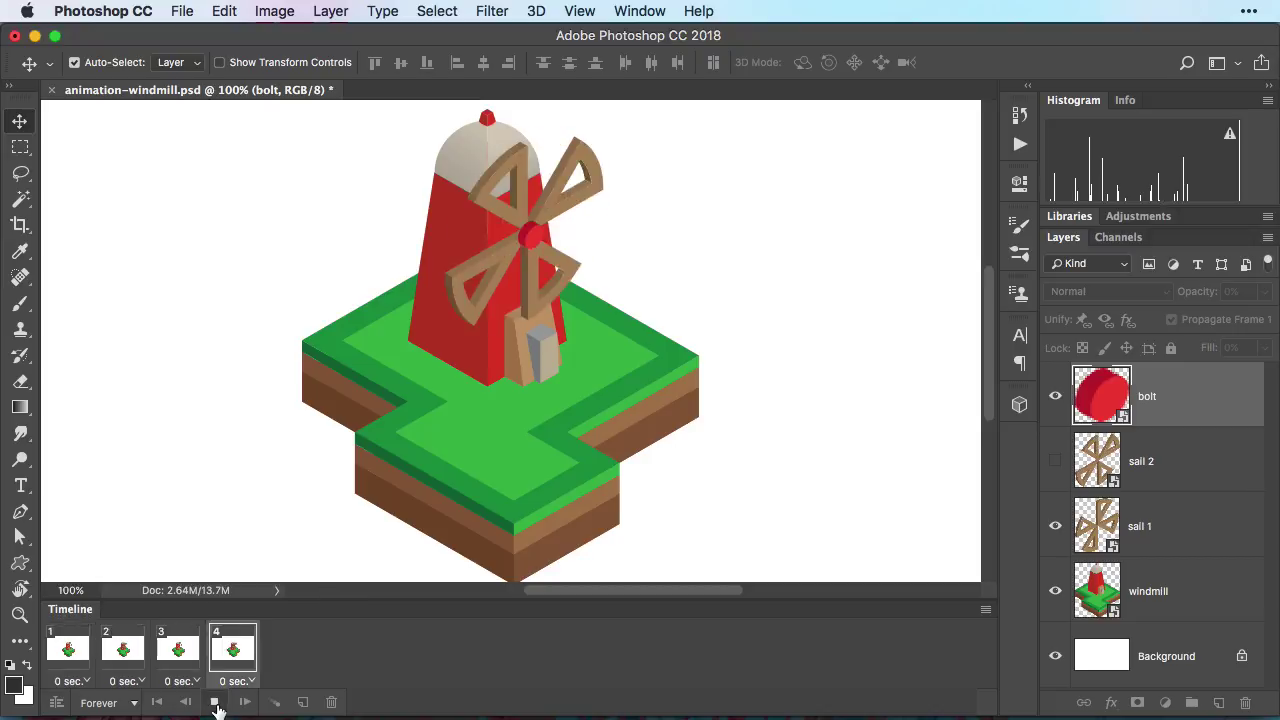
left_click(217, 704)
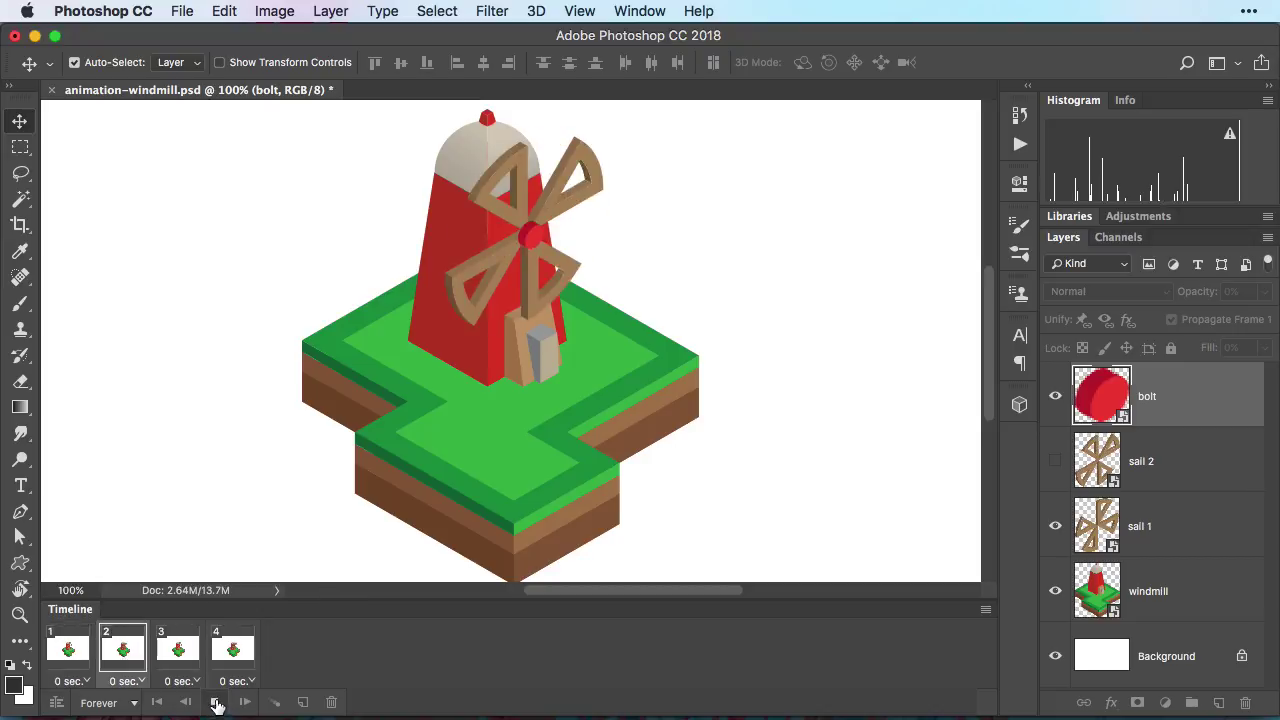
Set frames 2 and 3 to a 0.1-second delay and play the animation again
left_click(123, 657)
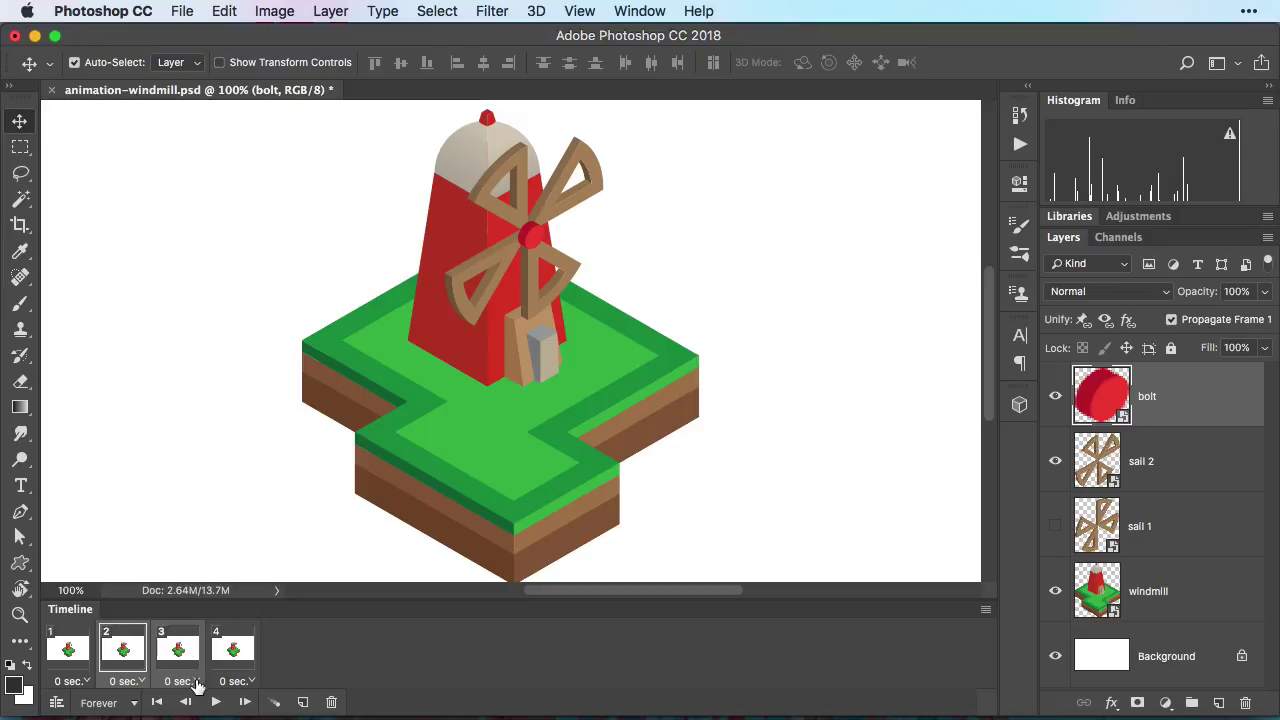
left_click(180, 681)
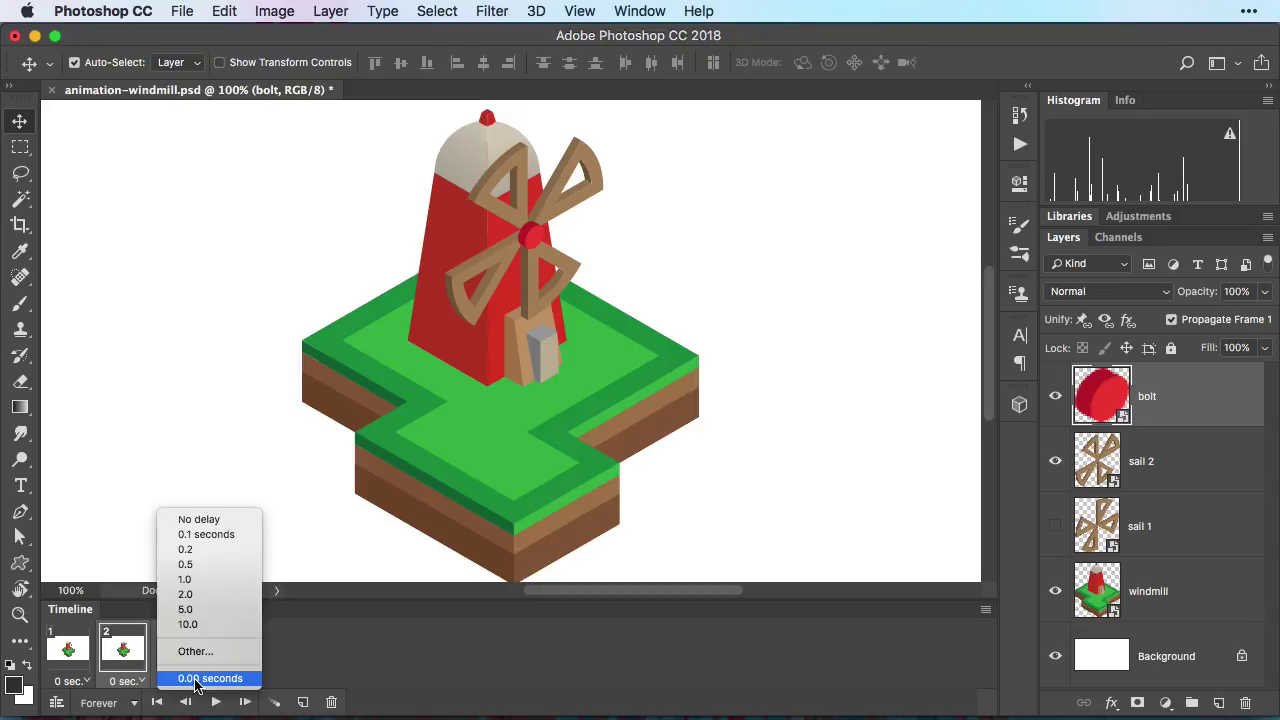
left_click(212, 541)
key("space")
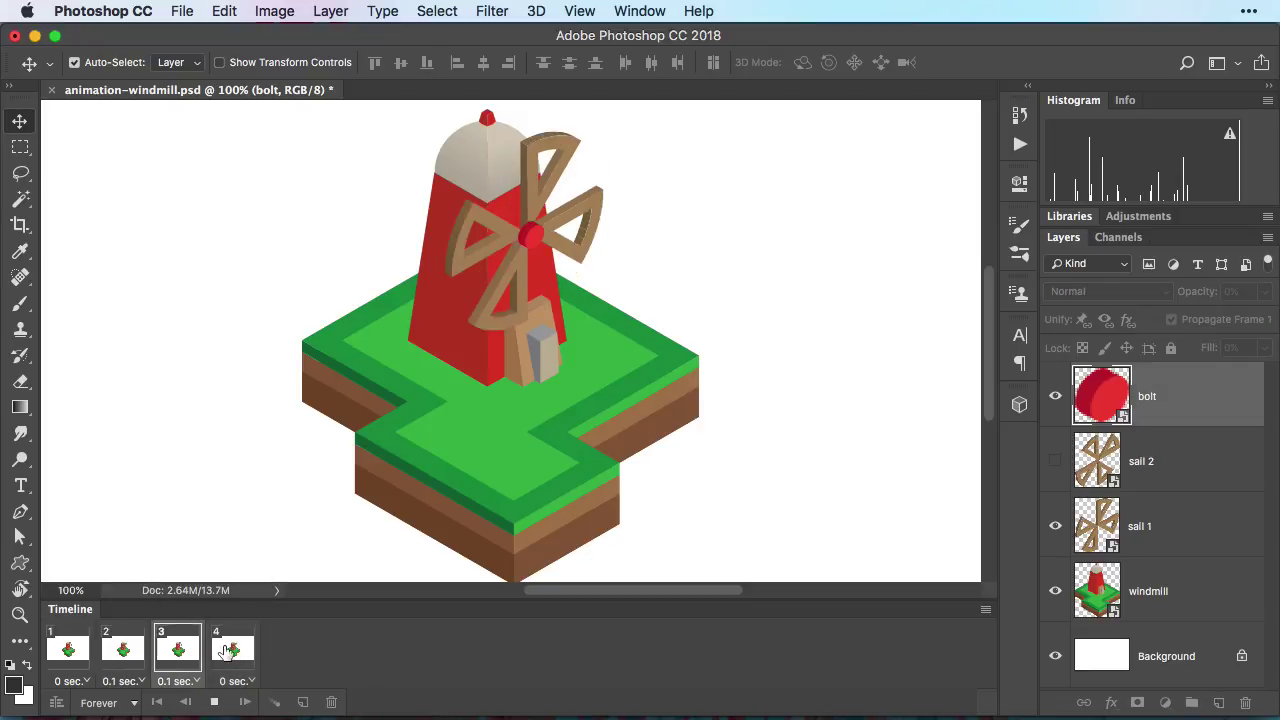
Stop playback, set Save for Web (Legacy) format to GIF, and preview the animation
left_click(213, 702)
left_click(182, 11)
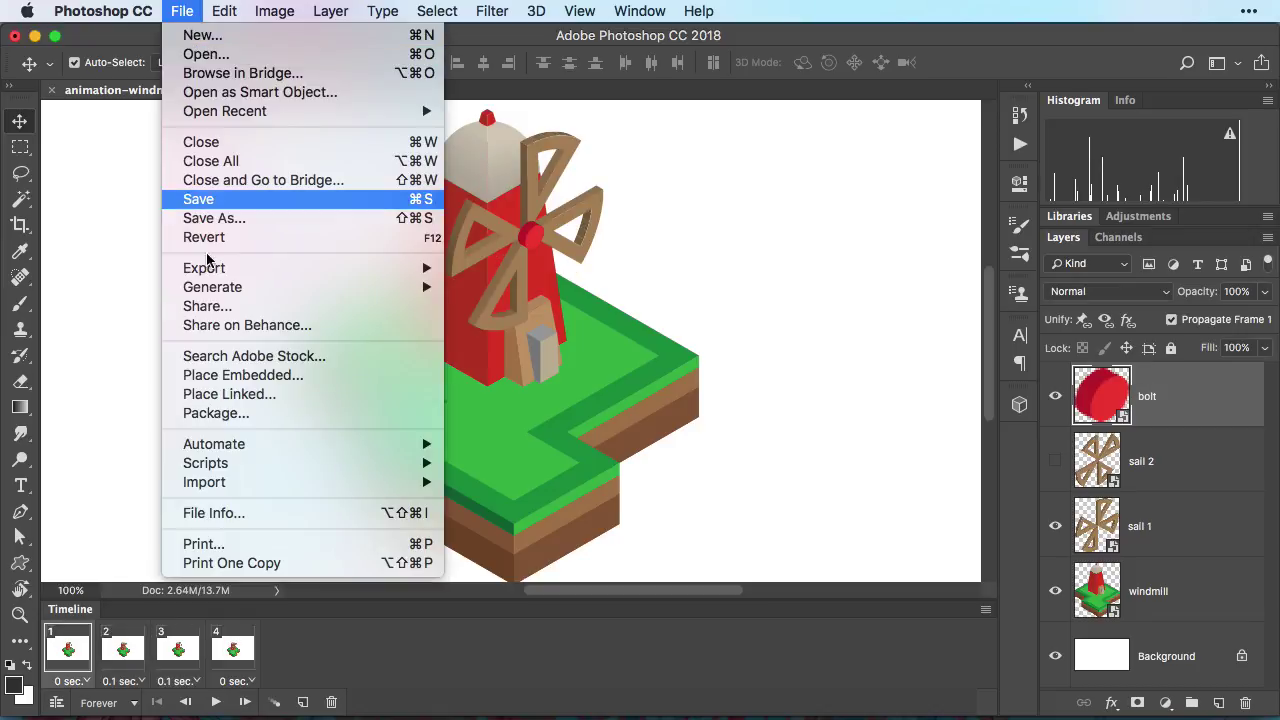
mouse_move(270, 270)
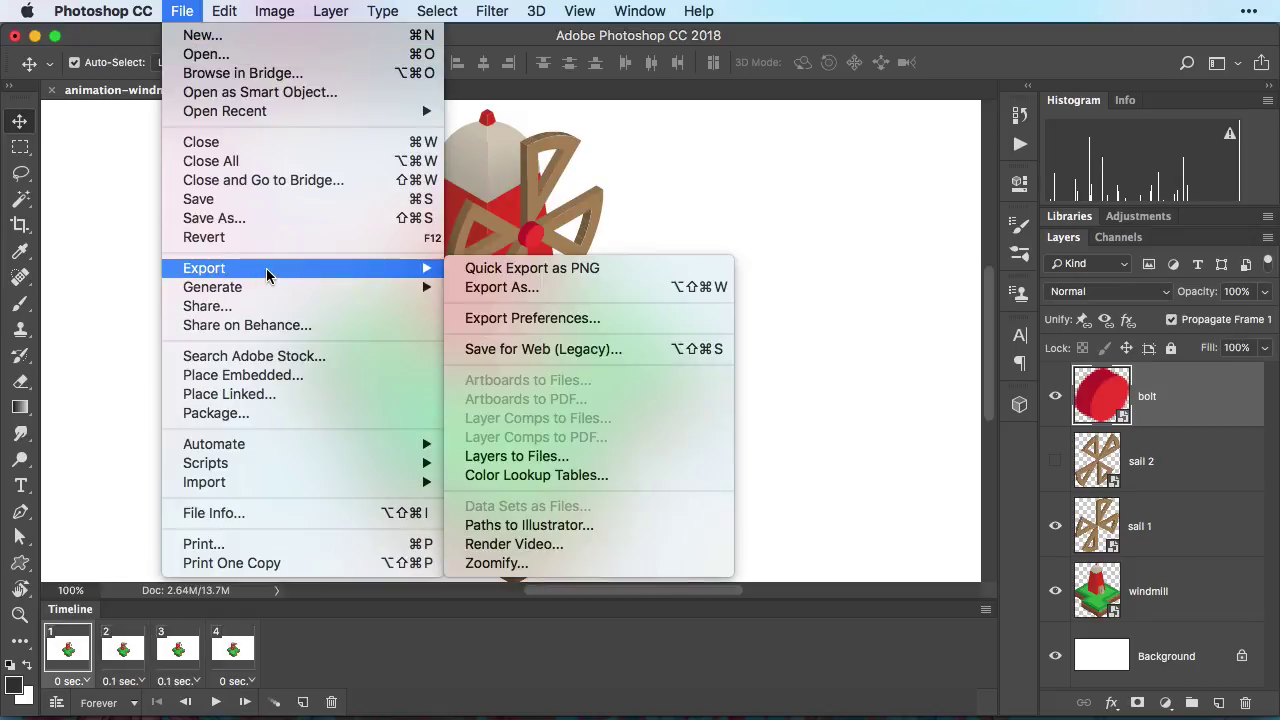
left_click(509, 348)
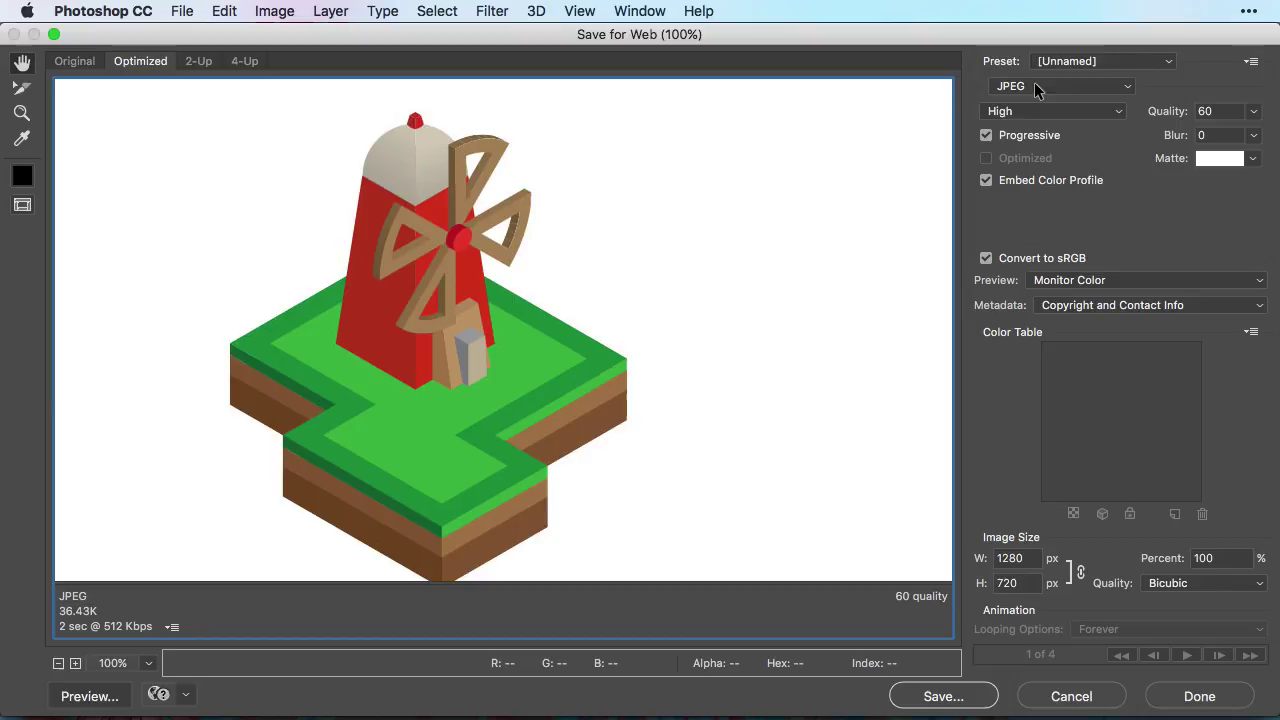
left_click(1036, 85)
left_click(1040, 72)
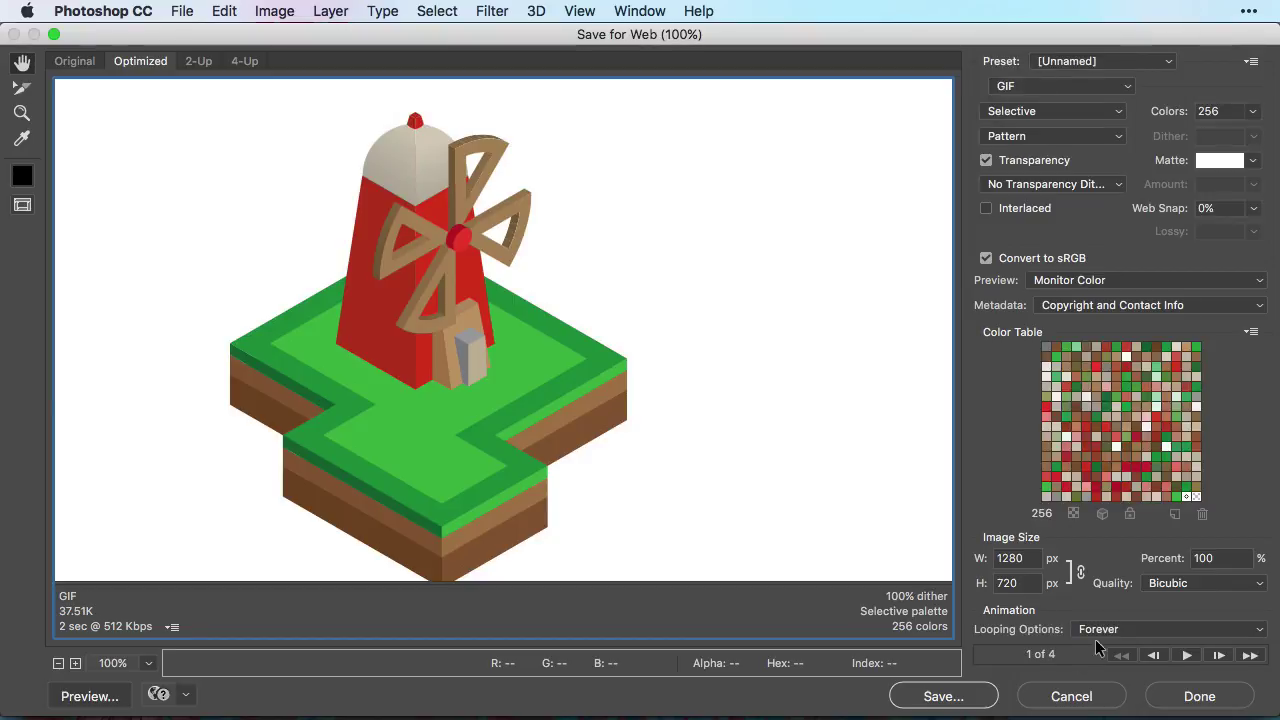
left_click(1188, 655)
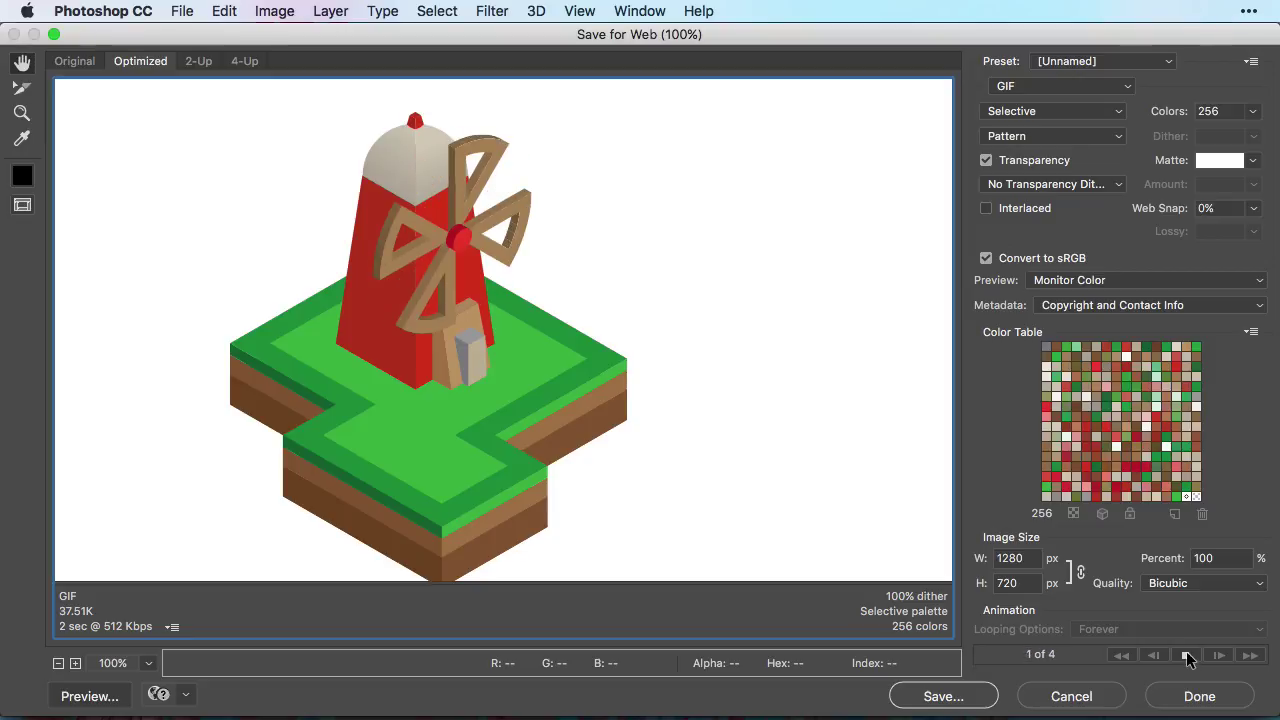
left_click(1187, 653)
Save the GIF export as animation-windmill.gif
left_click(940, 697)
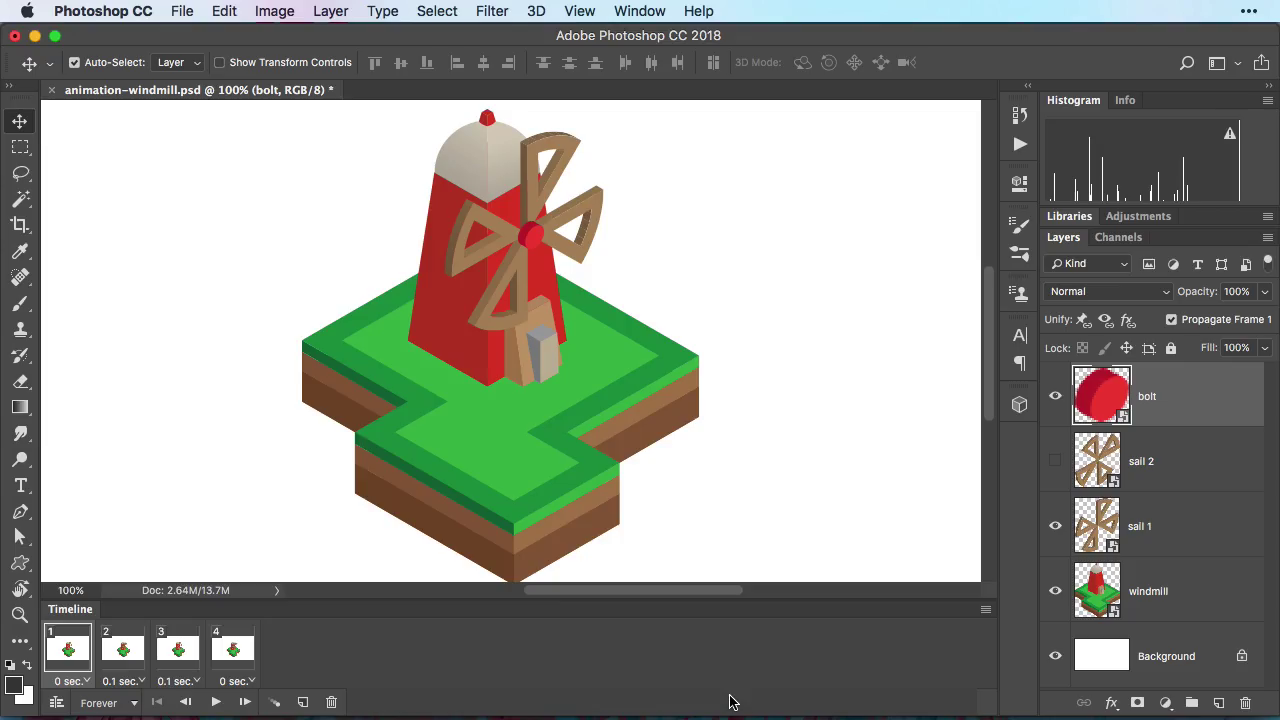